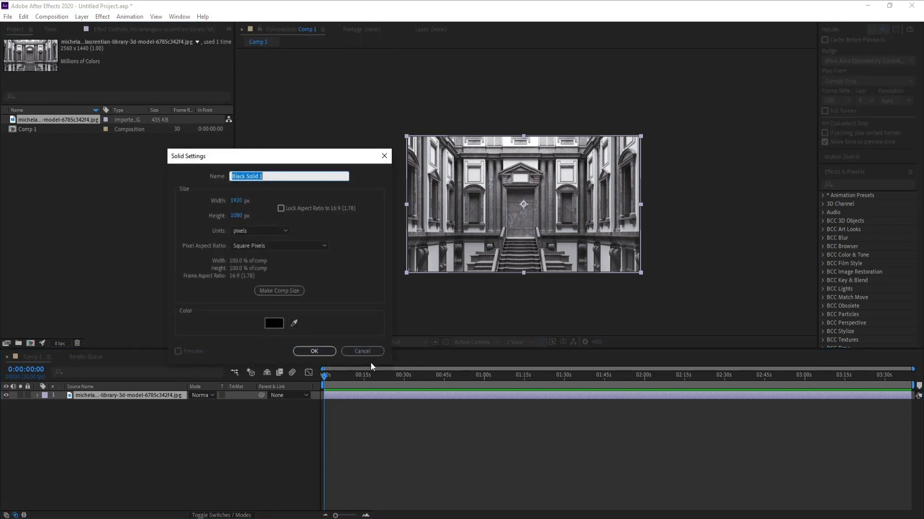
# Step: Create a 1920 × 1080 px black solid above the photo layer and hide it
pyautogui.click(319, 351)
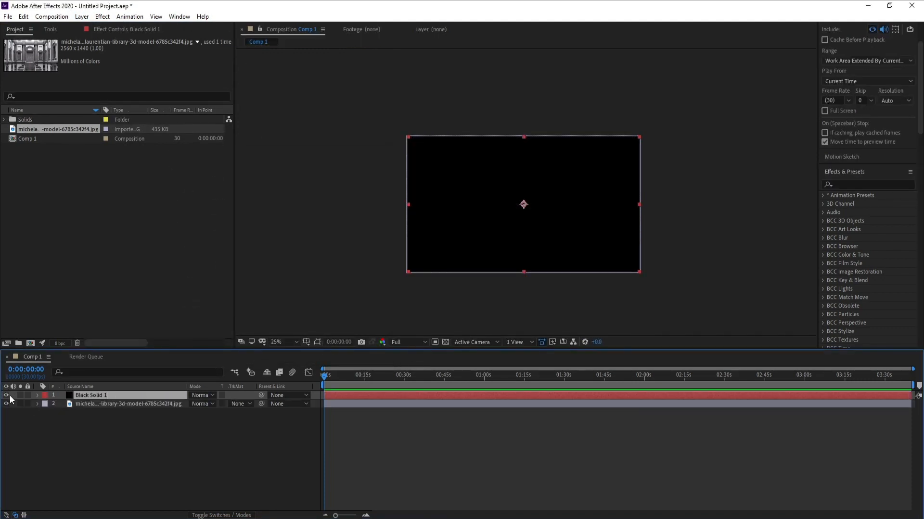
pyautogui.click(6, 396)
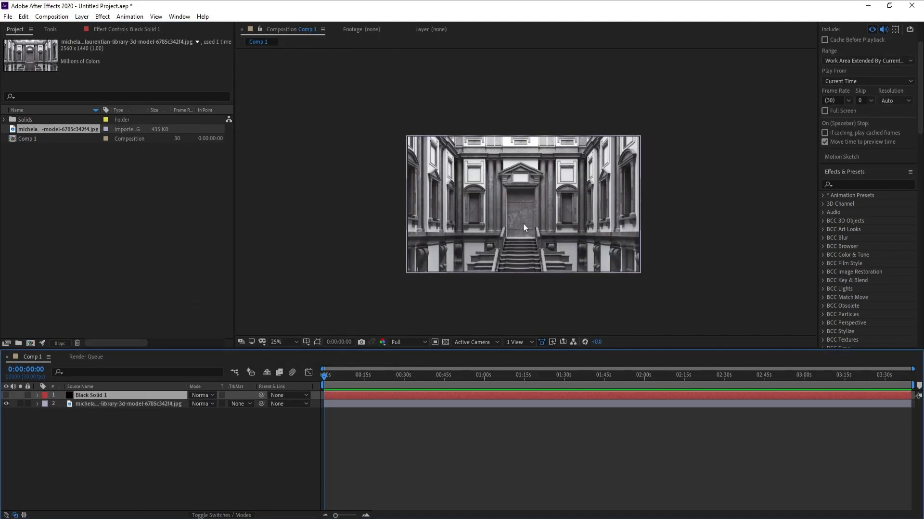
# Step: Trace the photo's columns, windows, pediments, cornices and stairs with Pen tool masks on the hidden black solid
pyautogui.scroll(4, 525, 227)
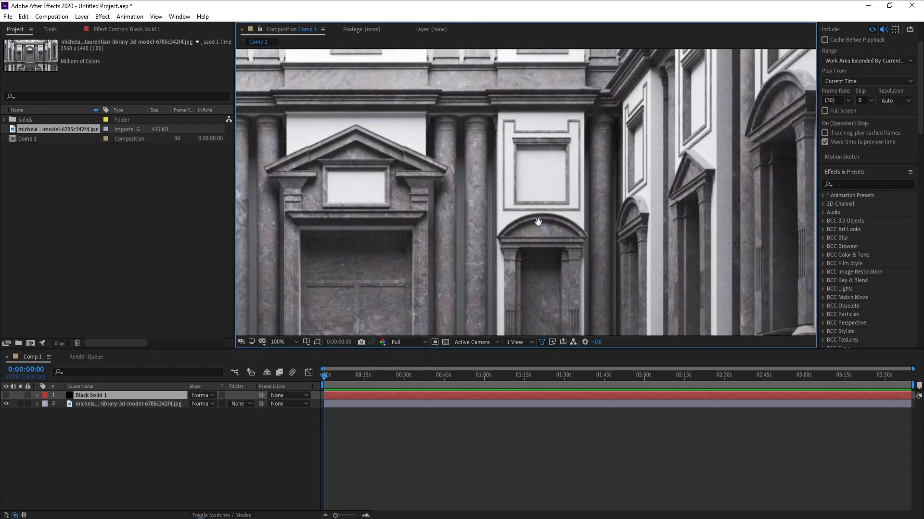
pyautogui.moveTo(538, 222); pyautogui.dragTo(451, 103)
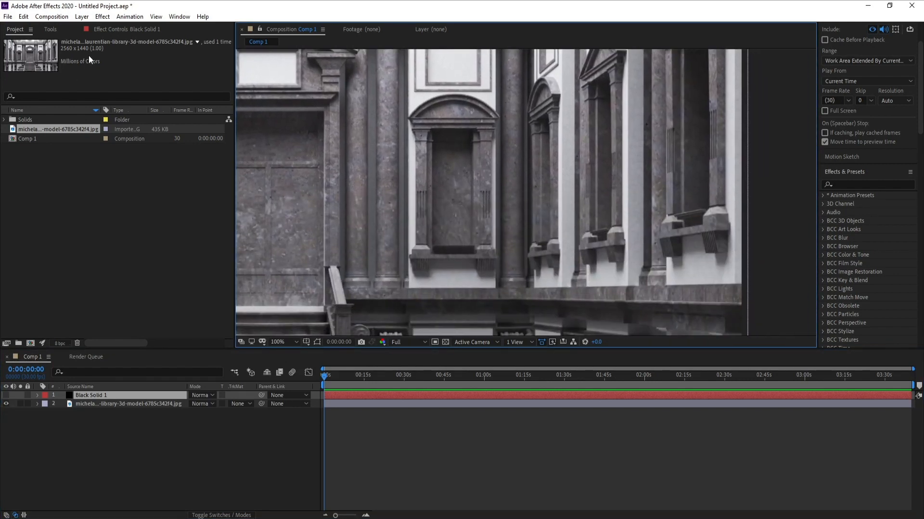
pyautogui.click(56, 31)
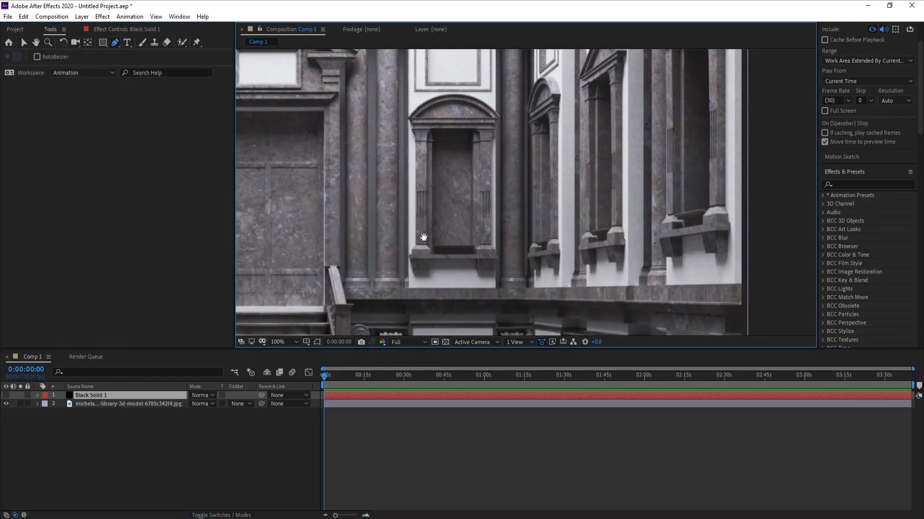
pyautogui.scroll(2, 490, 272)
pyautogui.scroll(-4, 462, 226)
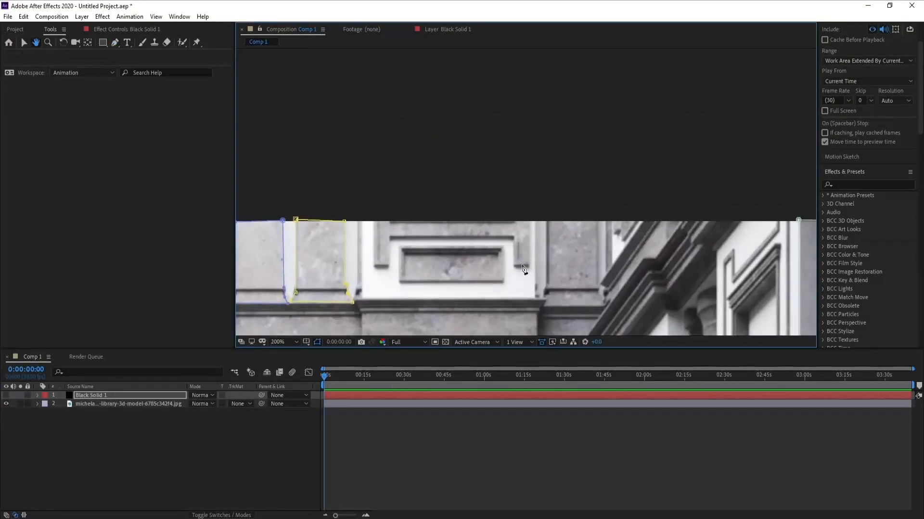
pyautogui.press('g')
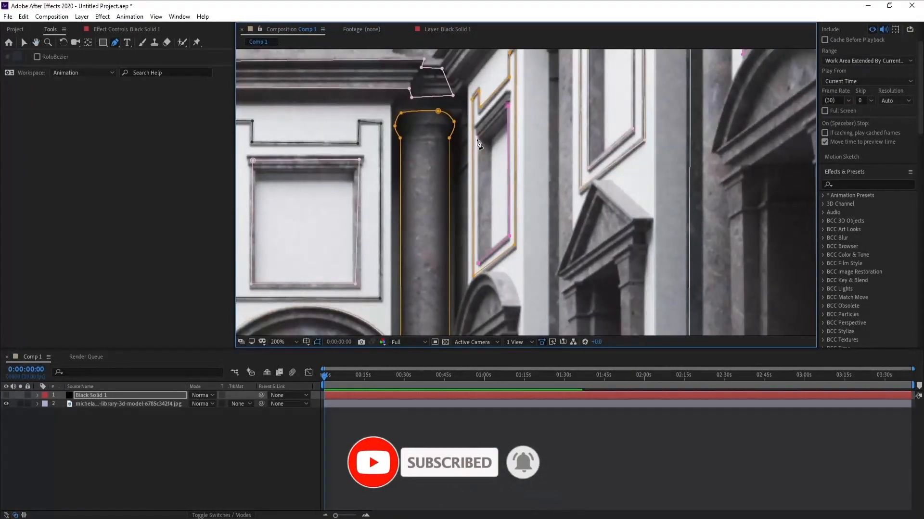
pyautogui.press('h')
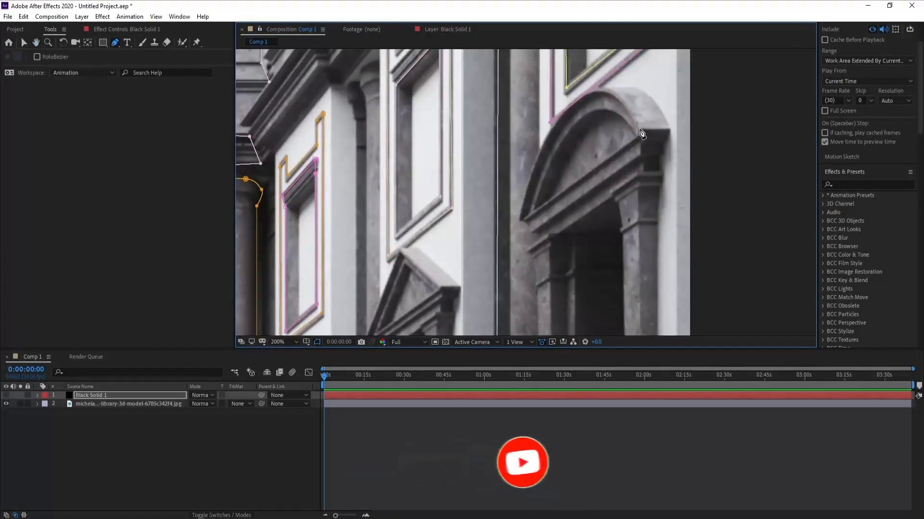
pyautogui.moveTo(697, 274); pyautogui.dragTo(577, 194)
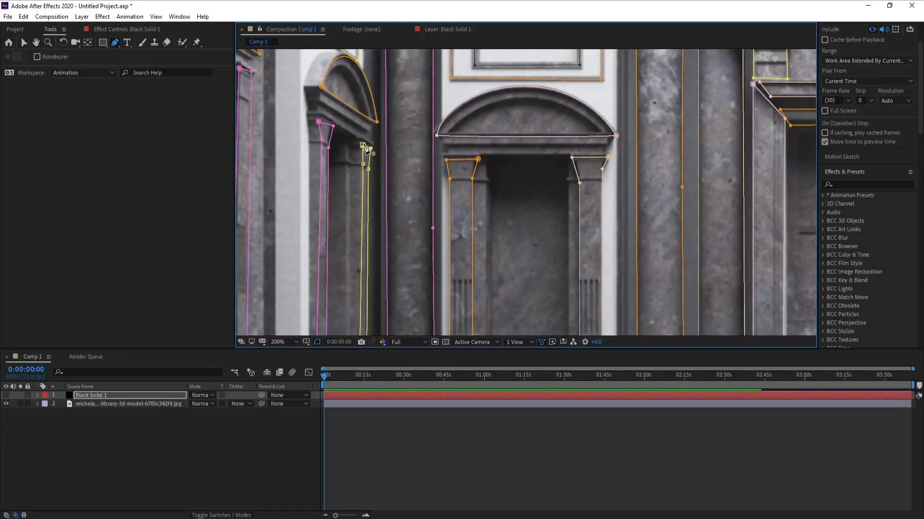
pyautogui.scroll(-8, 572, 215)
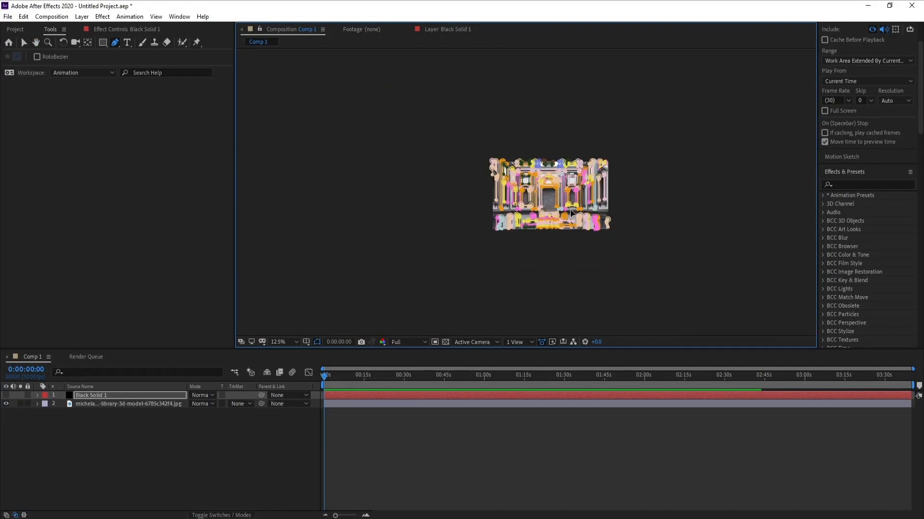
pyautogui.press('h')
pyautogui.press('g')
pyautogui.press('.')
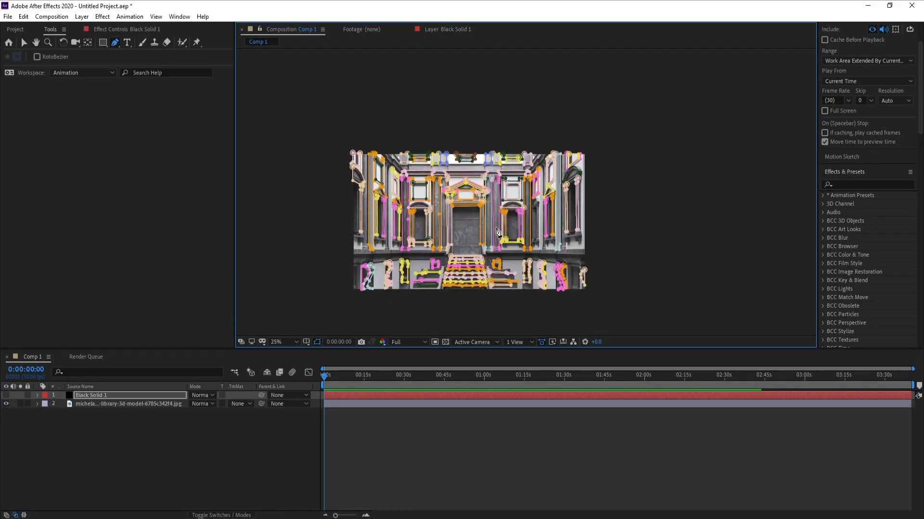
pyautogui.press('.')
pyautogui.moveTo(429, 238); pyautogui.dragTo(513, 215)
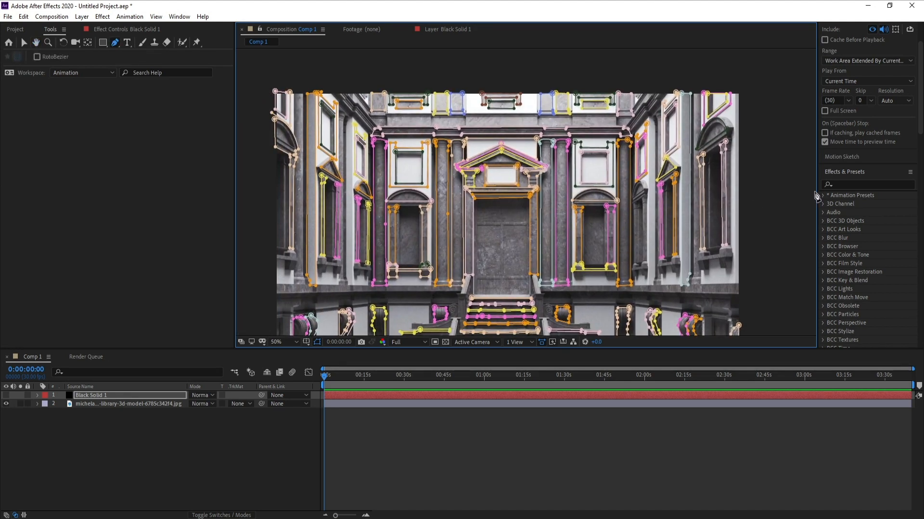
# Step: Find the Stroke effect under Generate and apply it to the black solid
pyautogui.click(858, 185)
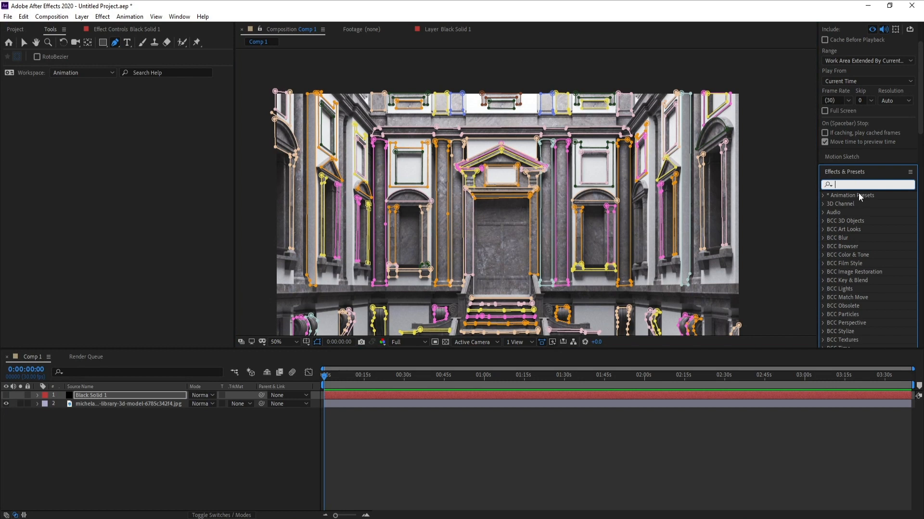
pyautogui.write('stro')
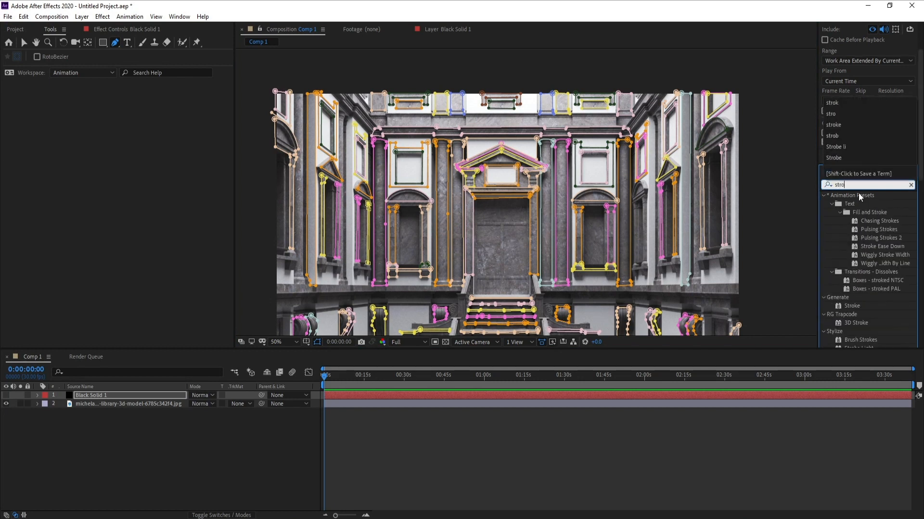
pyautogui.write('k')
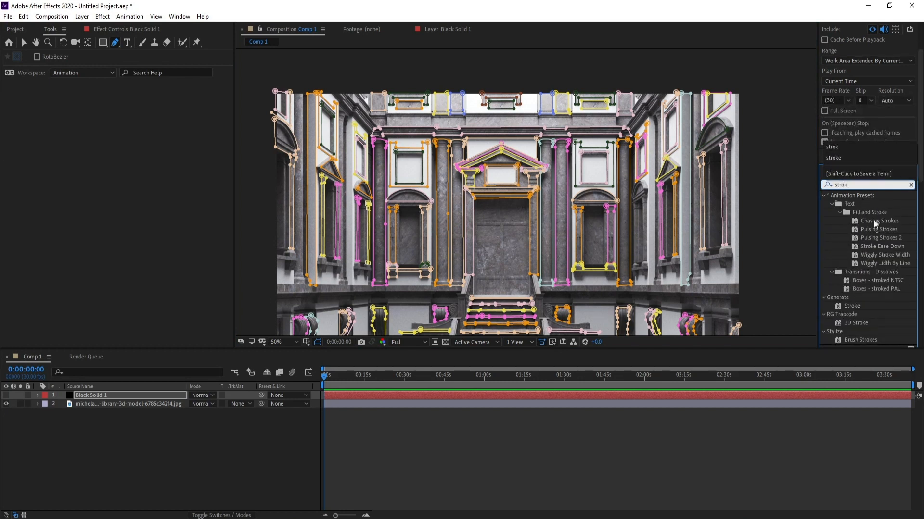
pyautogui.moveTo(852, 309)
pyautogui.mouseDown()
pyautogui.moveTo(779, 380)
pyautogui.moveTo(742, 395)
pyautogui.mouseUp()
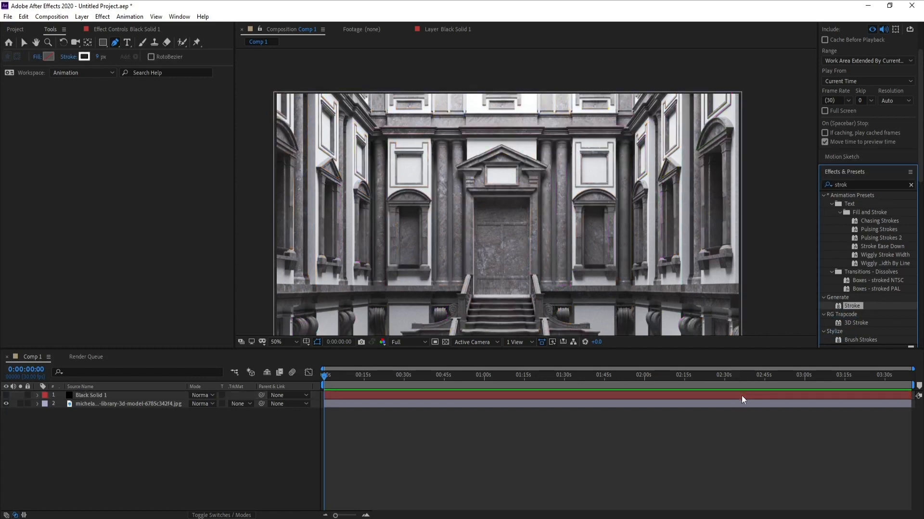
# Step: Show the black solid, hide the photo layer, and turn off the display of mask outlines in the composition
pyautogui.click(6, 395)
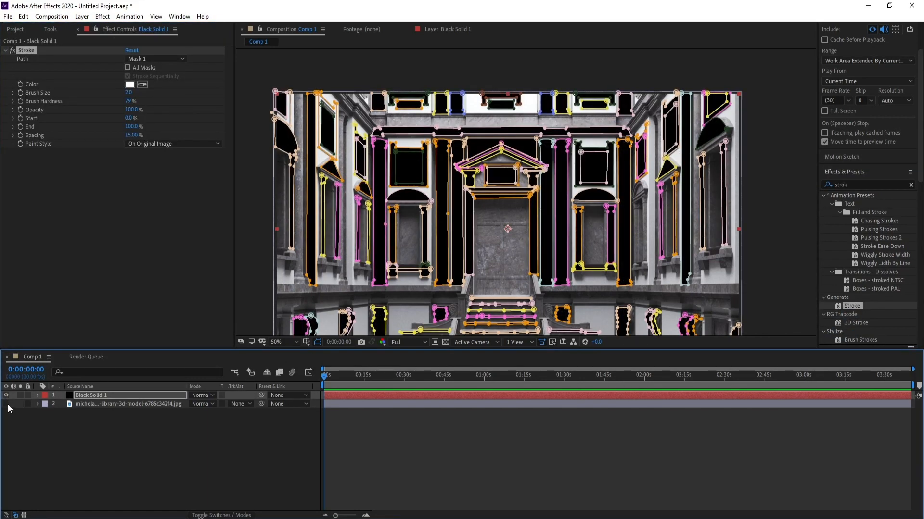
pyautogui.click(7, 405)
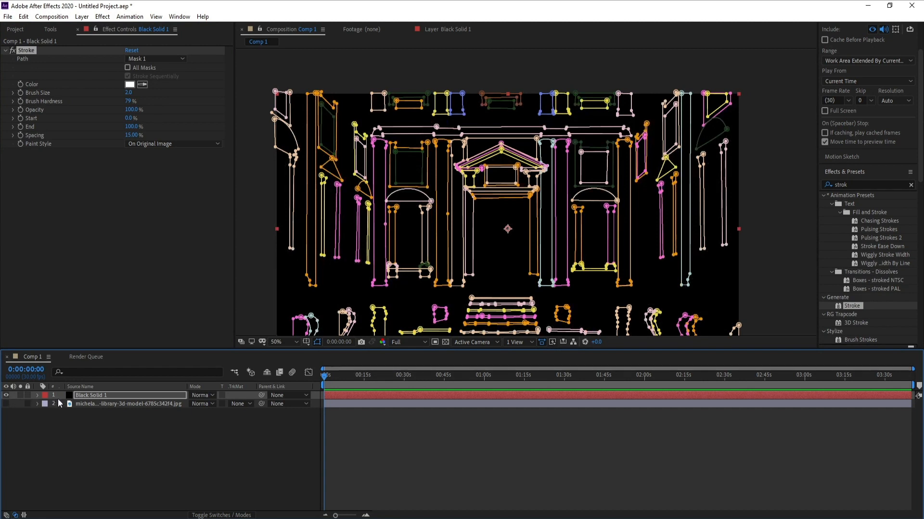
pyautogui.click(317, 342)
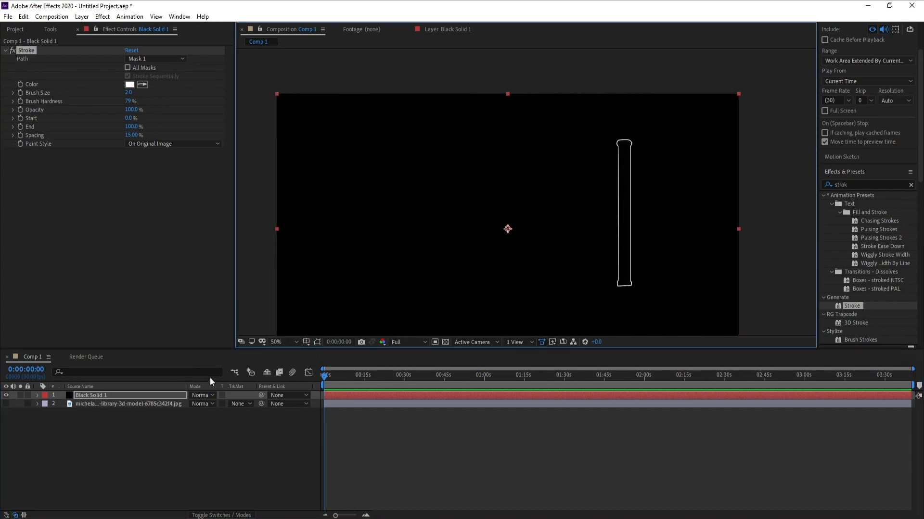
# Step: Apply the stroke to all masks with the On Transparent paint style and show the photo layer again
pyautogui.click(128, 67)
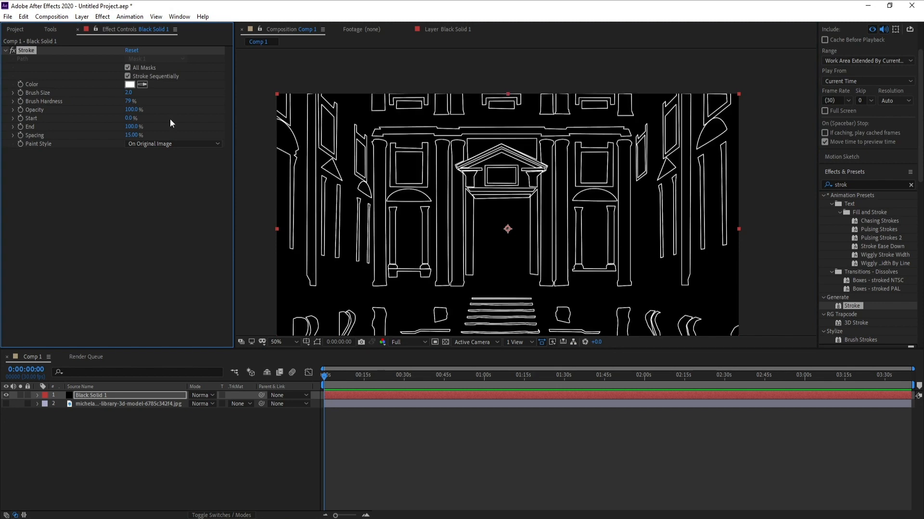
pyautogui.click(181, 143)
pyautogui.click(159, 166)
pyautogui.click(6, 404)
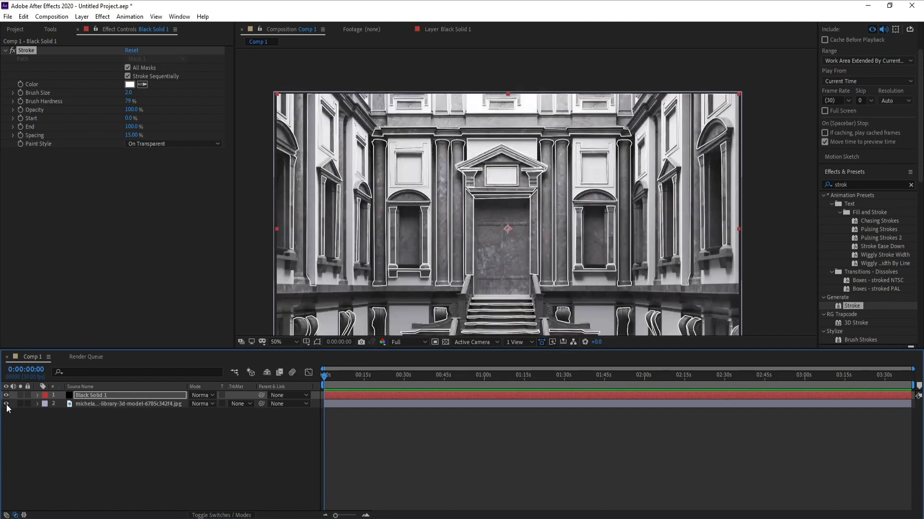
pyautogui.click(91, 406)
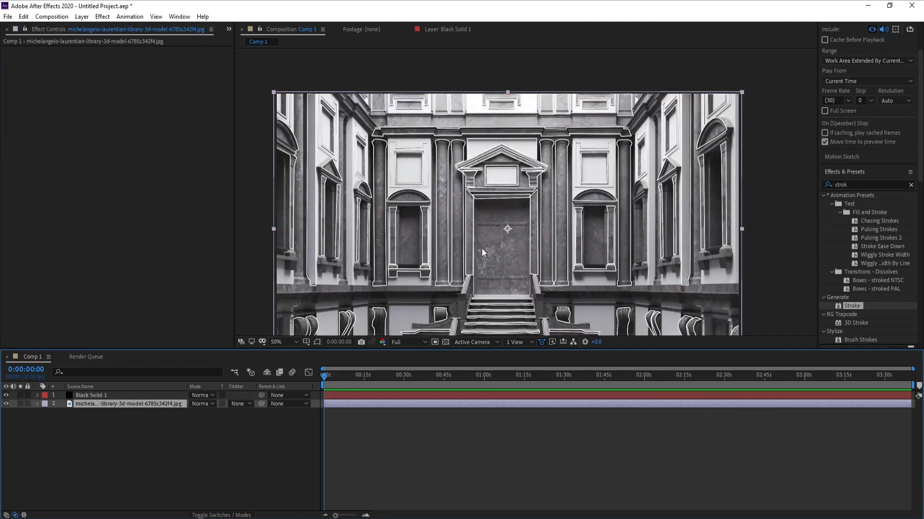
pyautogui.press(',')
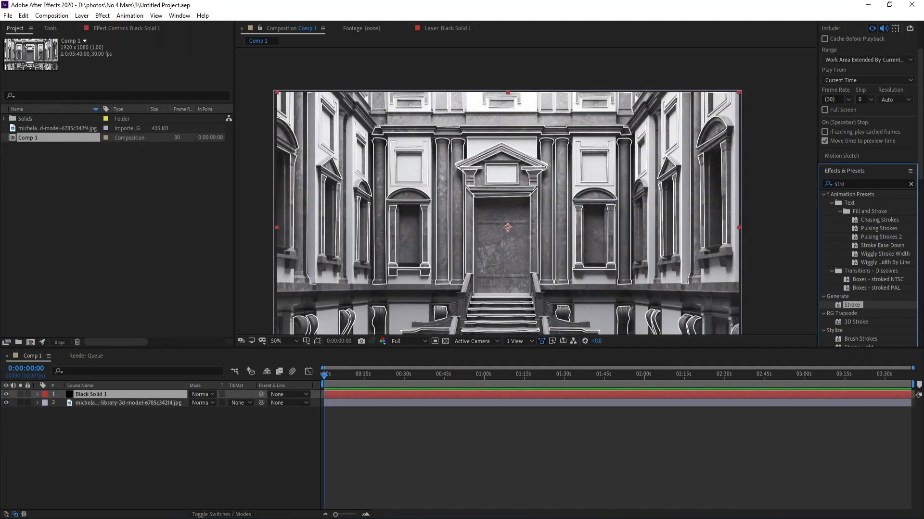
# Step: Search the effects and presets for "light" and apply the Fog Lights preset to the black solid
pyautogui.doubleClick(865, 186)
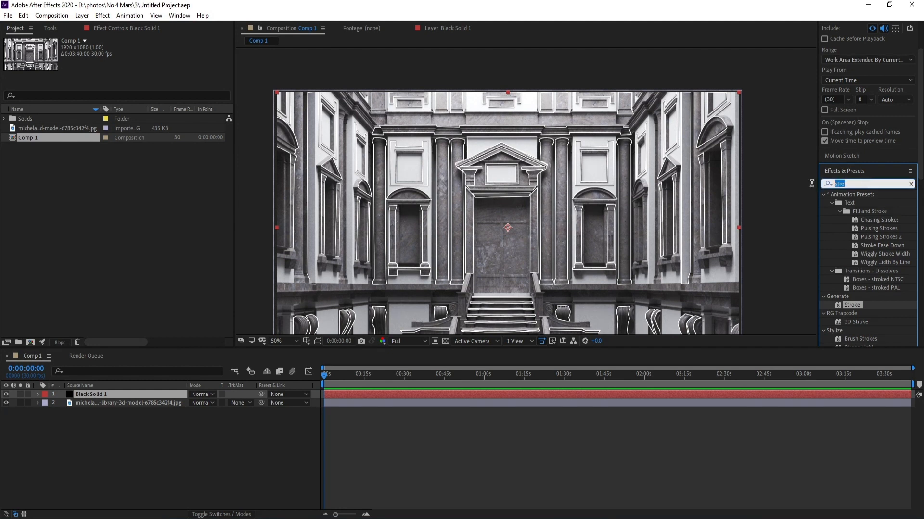
pyautogui.write('light')
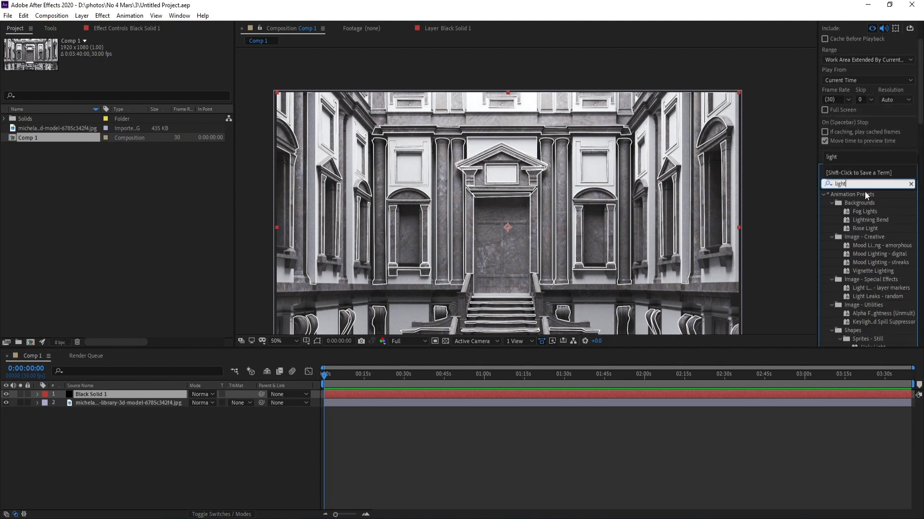
pyautogui.moveTo(866, 213); pyautogui.dragTo(474, 396)
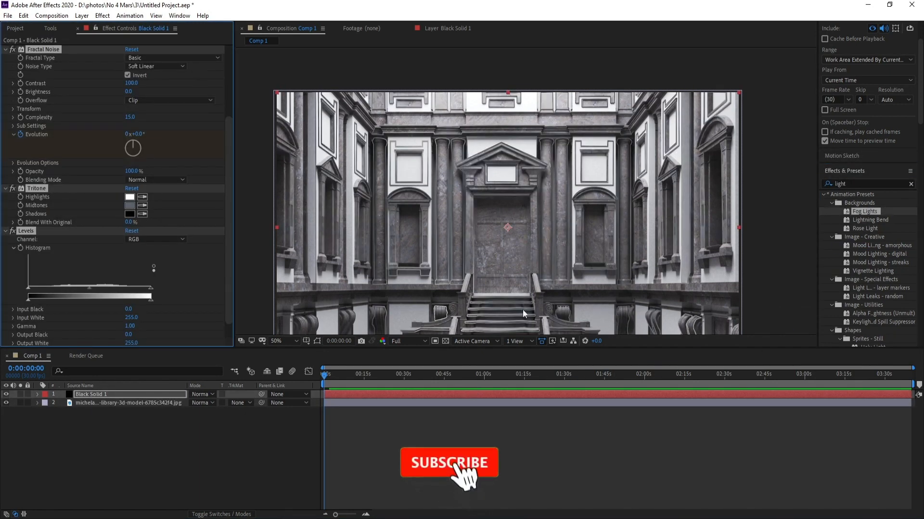
# Step: Hide the photo layer and preview the Fog Lights effect on the outlines at about 0:00:01:19
pyautogui.click(6, 403)
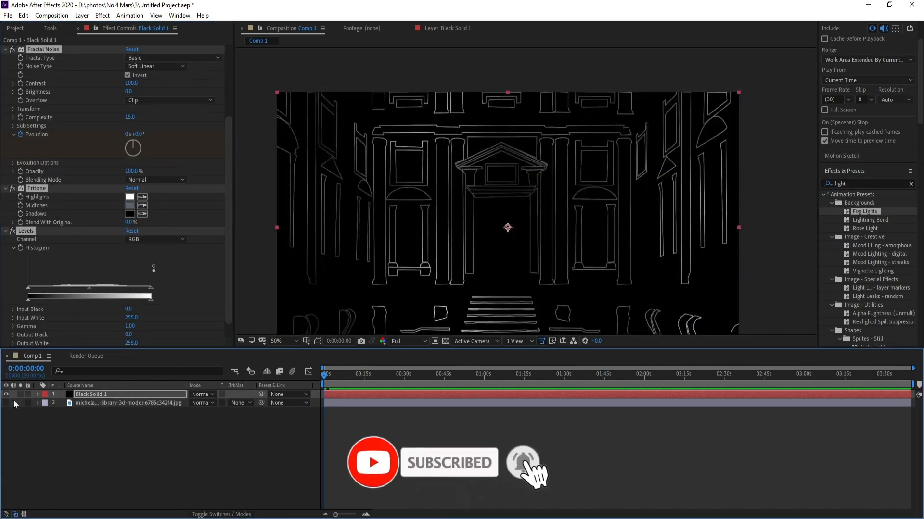
pyautogui.moveTo(328, 383)
pyautogui.mouseDown()
pyautogui.moveTo(351, 378)
pyautogui.moveTo(328, 383)
pyautogui.mouseUp()
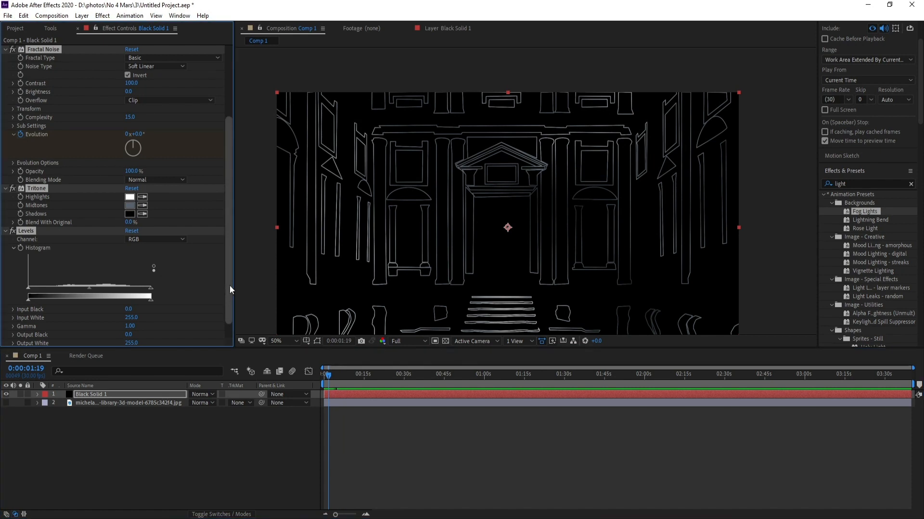
# Step: Collapse the Stroke settings on the black solid and preview the outlines at about 0:00:03:02
pyautogui.moveTo(230, 285); pyautogui.dragTo(229, 210)
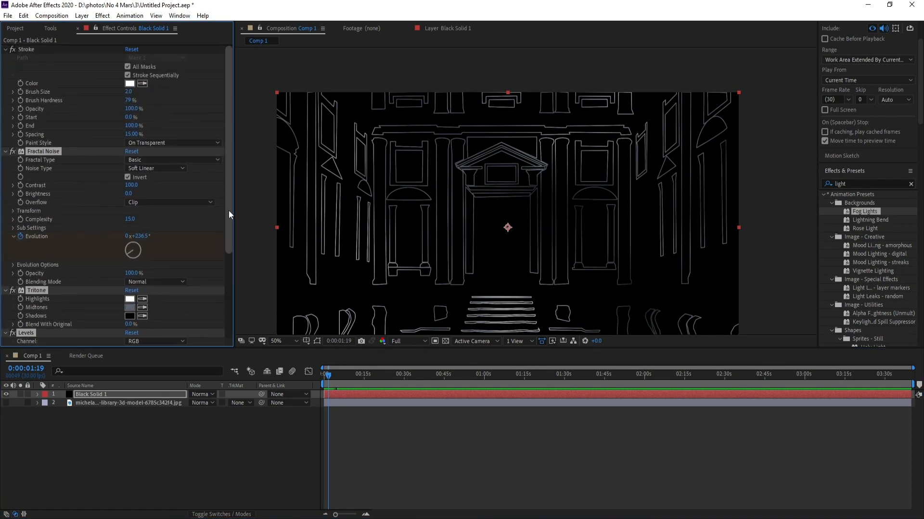
pyautogui.click(6, 50)
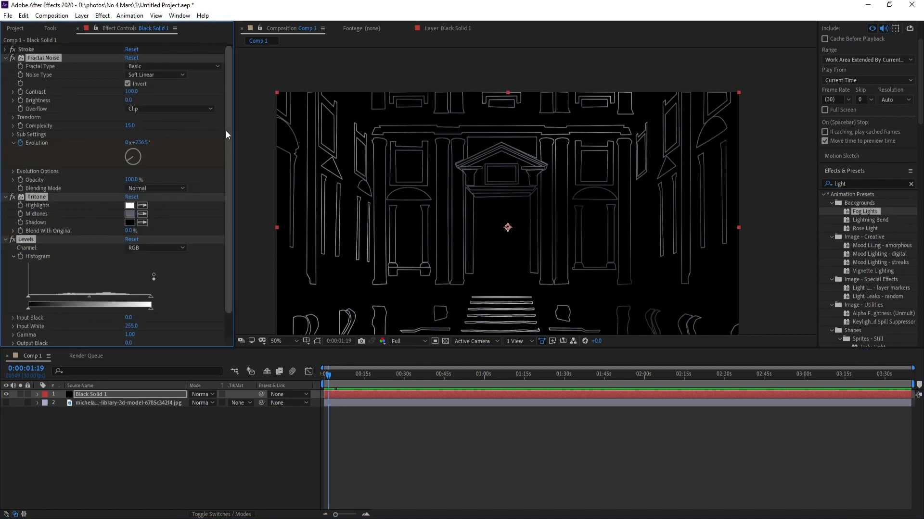
pyautogui.scroll(-1, 226, 131)
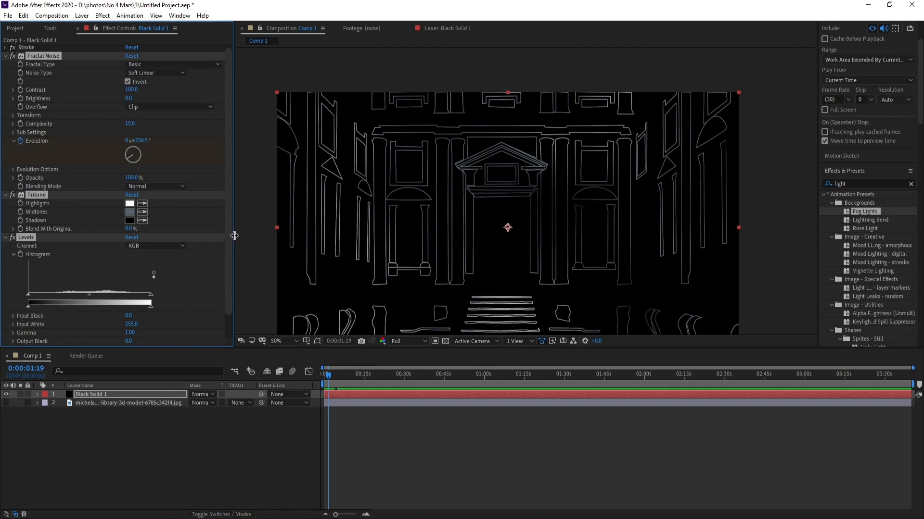
pyautogui.scroll(1, 228, 226)
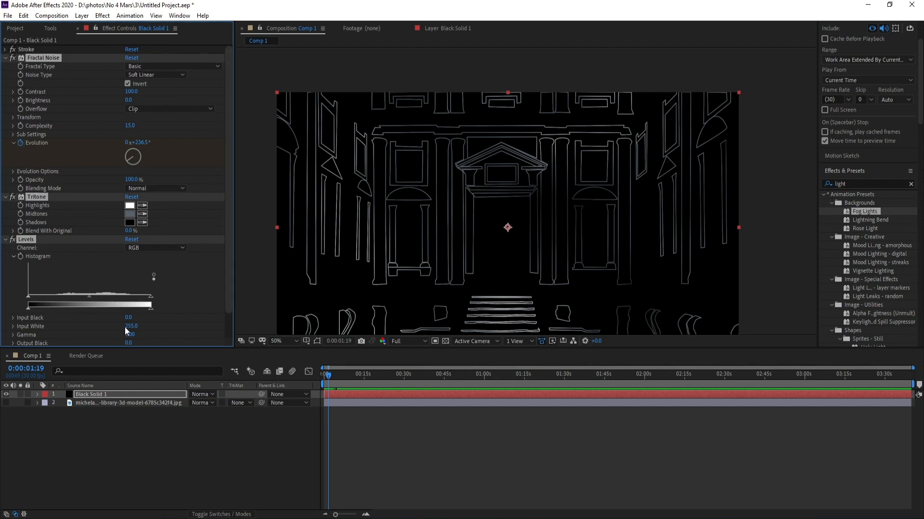
pyautogui.moveTo(328, 376)
pyautogui.mouseDown()
pyautogui.moveTo(345, 376)
pyautogui.moveTo(332, 380)
pyautogui.mouseUp()
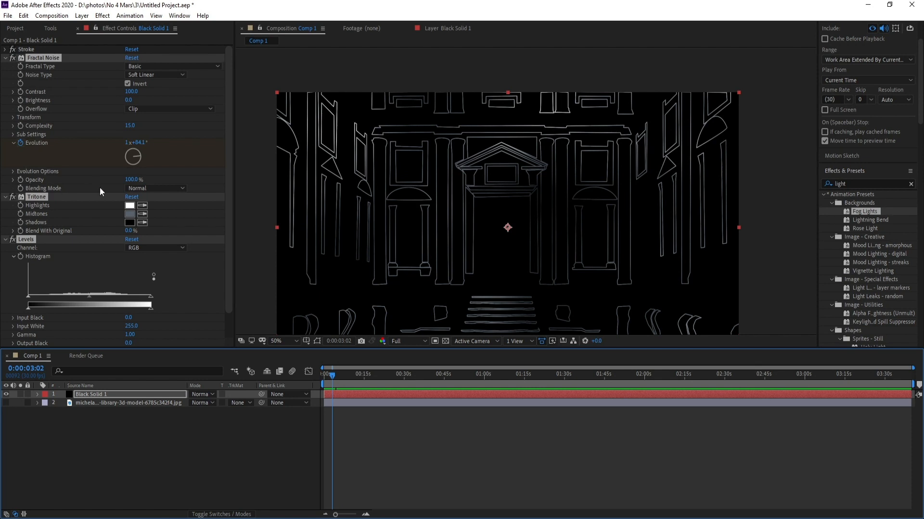
# Step: Set the Fractal Noise blending mode to Multiply and preview the outlines at about 0:00:02:05
pyautogui.click(135, 189)
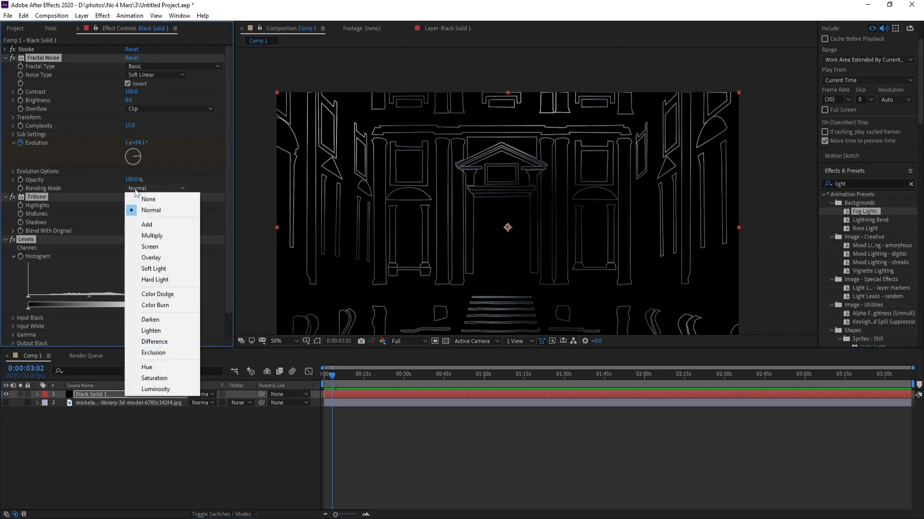
pyautogui.click(165, 235)
pyautogui.moveTo(332, 377)
pyautogui.mouseDown()
pyautogui.moveTo(345, 374)
pyautogui.moveTo(330, 376)
pyautogui.mouseUp()
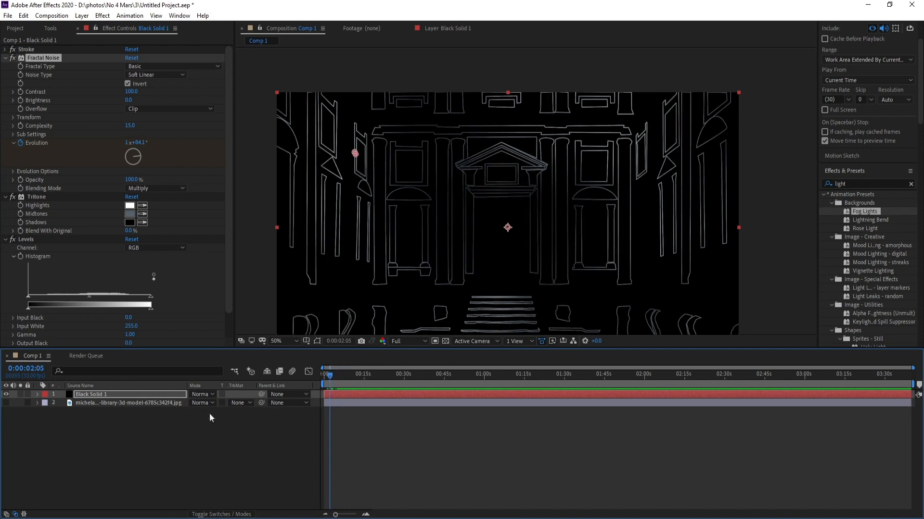
# Step: Reveal the black solid's animated properties and move the ending Fractal Noise keyframes to about 14.5 seconds
pyautogui.click(83, 398)
pyautogui.press('u')
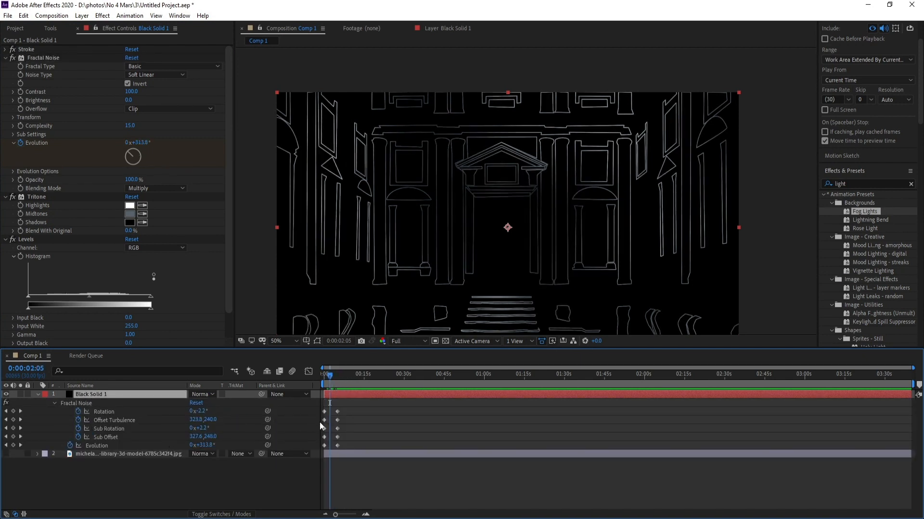
pyautogui.moveTo(351, 405); pyautogui.dragTo(404, 451)
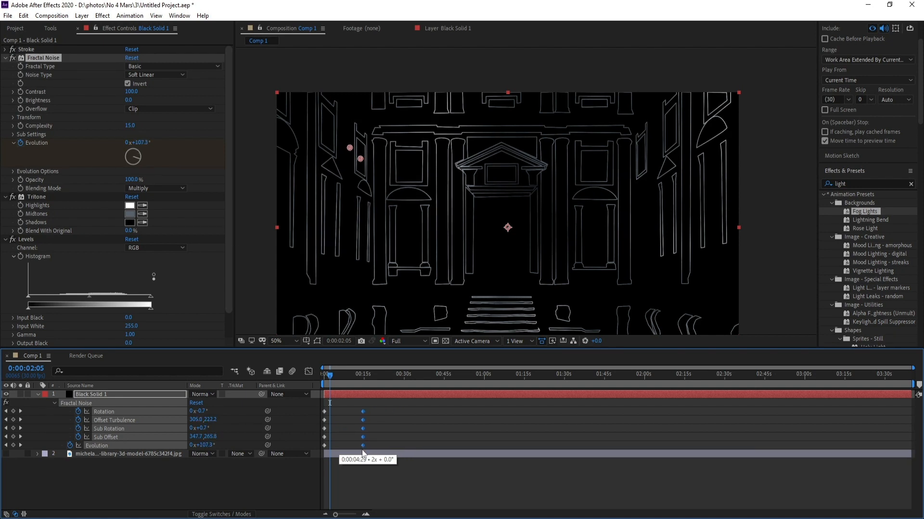
# Step: Set the composition's duration to 0:00:15:00
pyautogui.click(48, 15)
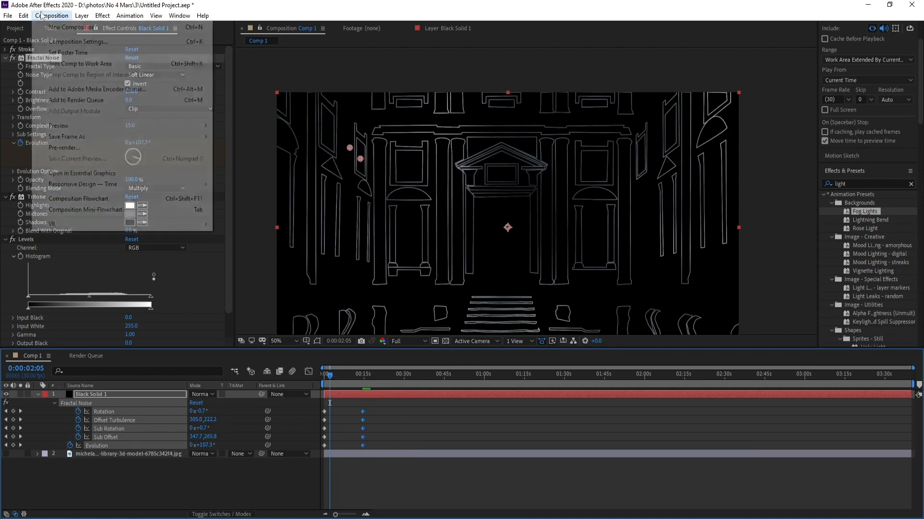
pyautogui.click(62, 39)
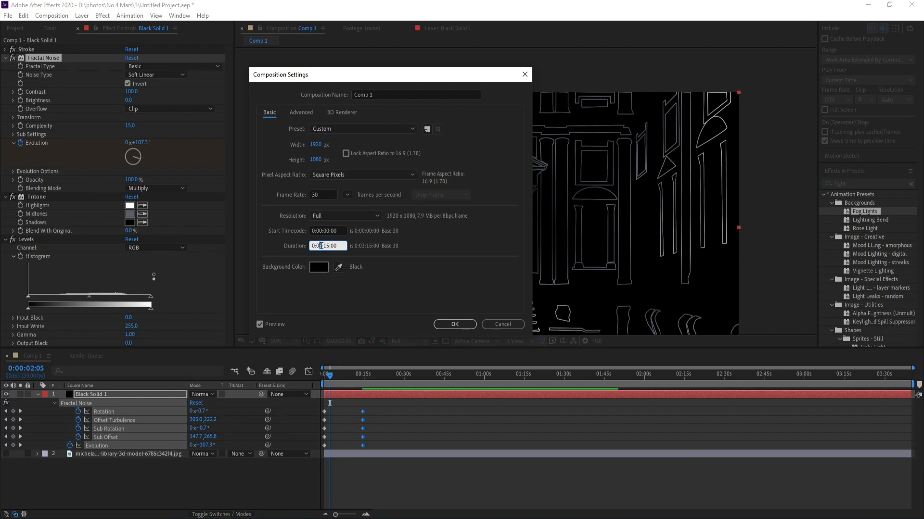
pyautogui.press('BackSpace')
pyautogui.write('0')
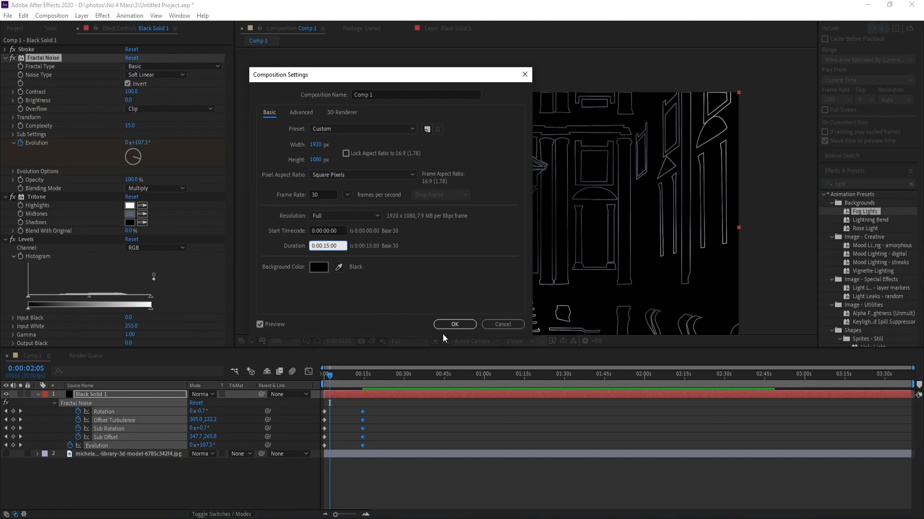
pyautogui.click(445, 326)
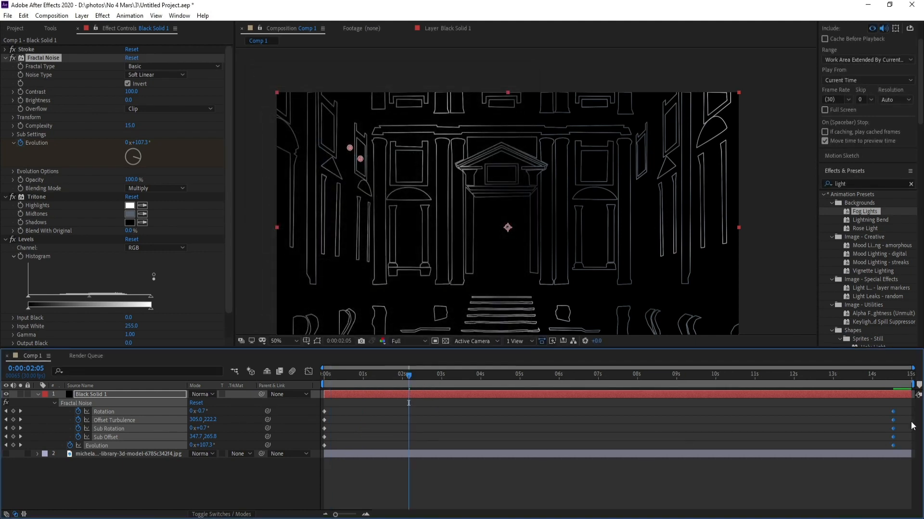
# Step: Play the outline animation from the start of the composition and stop at 0:00:03:22
pyautogui.moveTo(406, 383); pyautogui.dragTo(320, 385)
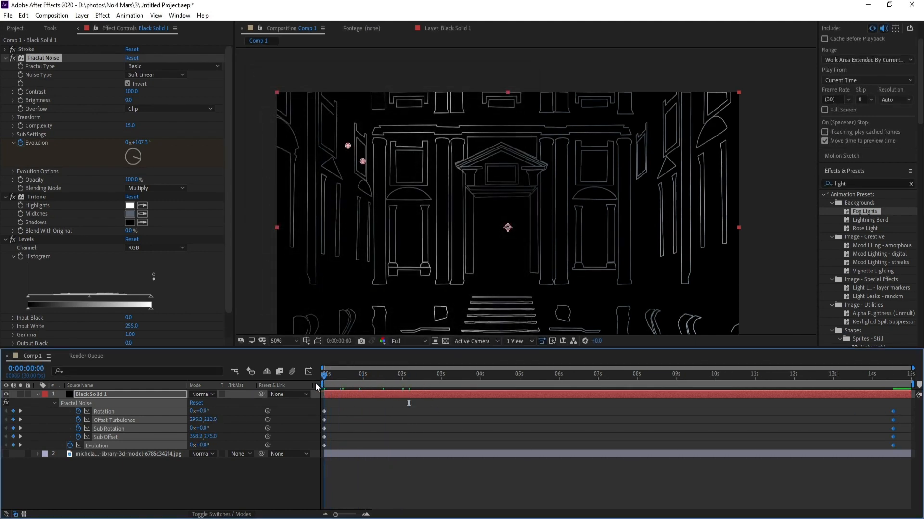
pyautogui.press('space')
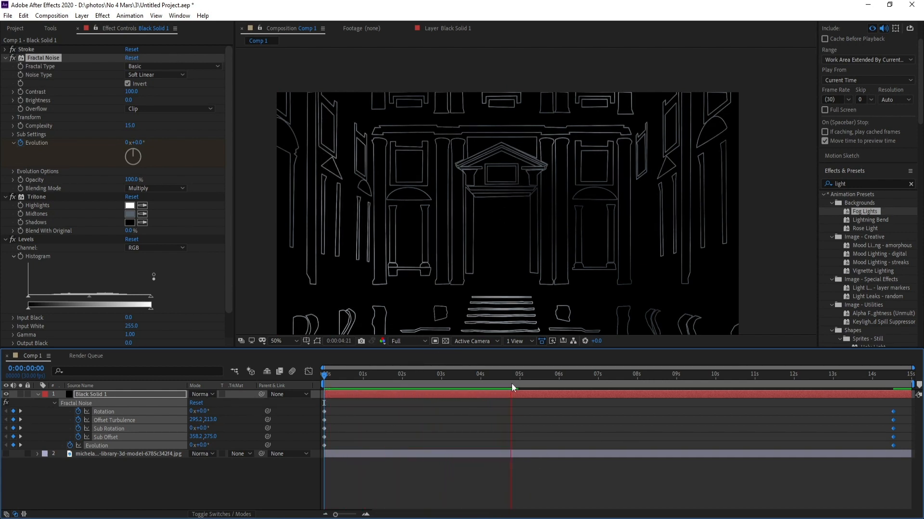
pyautogui.click(470, 385)
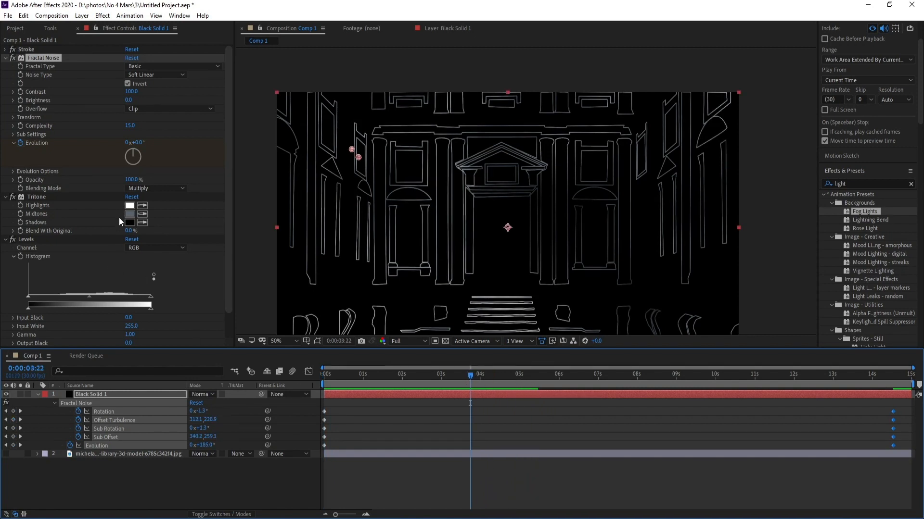
# Step: Set the Midtones color of the black solid's Tritone effect to yellow FFD511
pyautogui.click(129, 215)
pyautogui.click(291, 325)
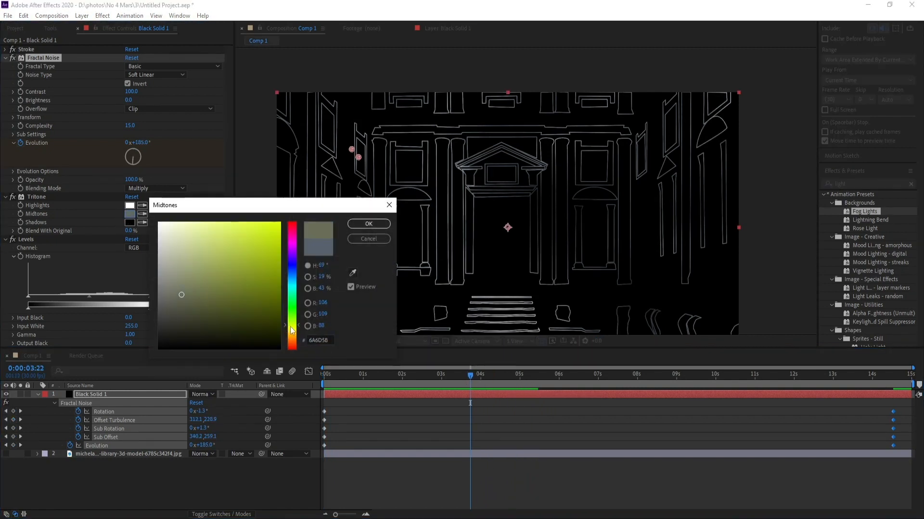
pyautogui.moveTo(276, 280); pyautogui.dragTo(272, 223)
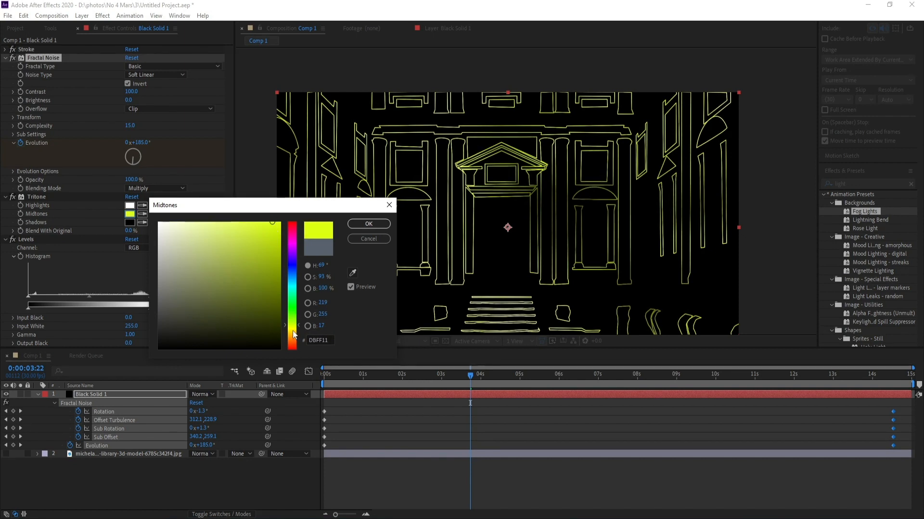
pyautogui.click(293, 332)
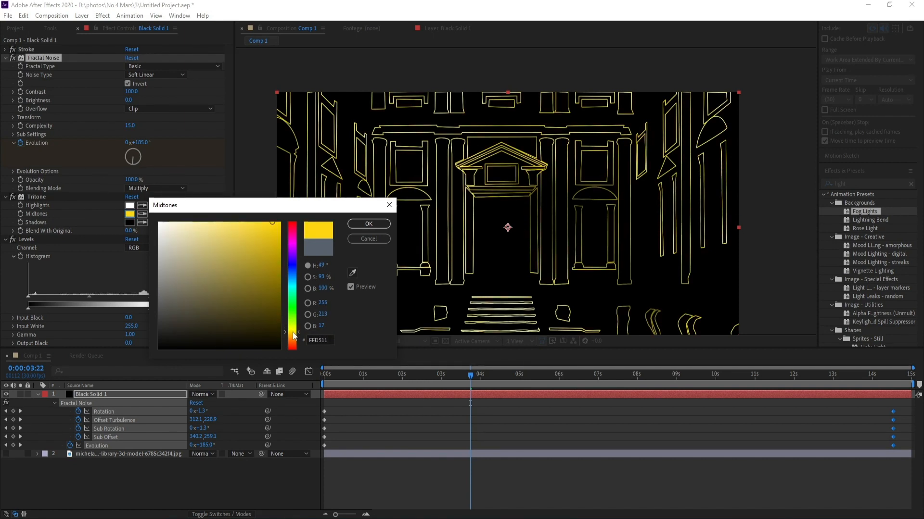
pyautogui.click(369, 224)
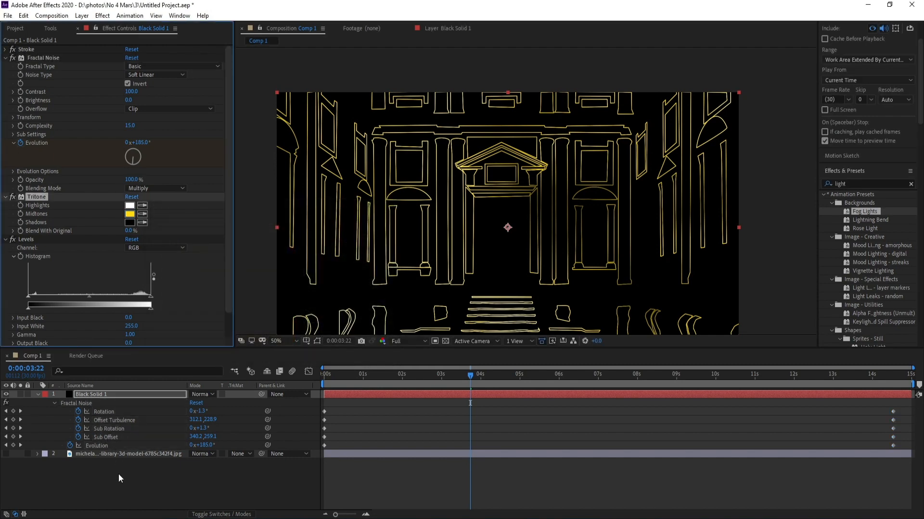
# Step: Show the photo layer and darken it with a Levels effect, using Output White 114 and Input Black 95
pyautogui.click(7, 454)
pyautogui.click(38, 394)
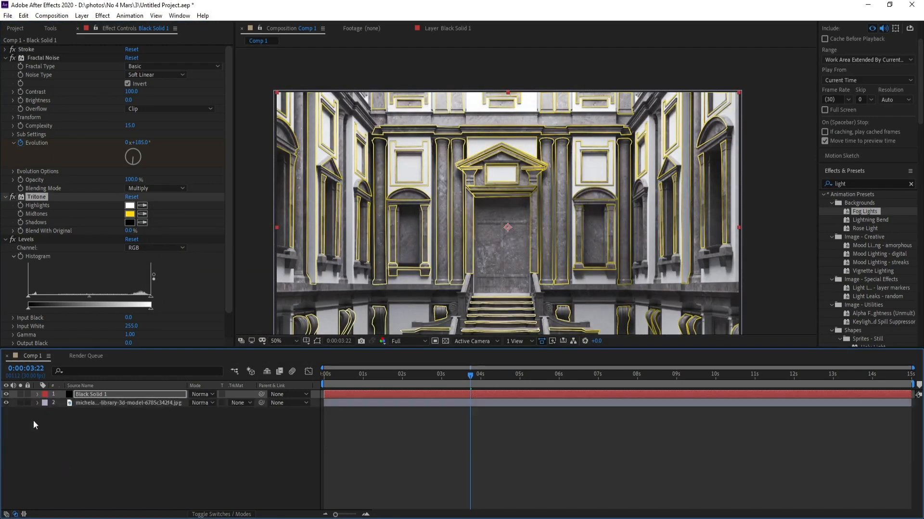
pyautogui.click(92, 404)
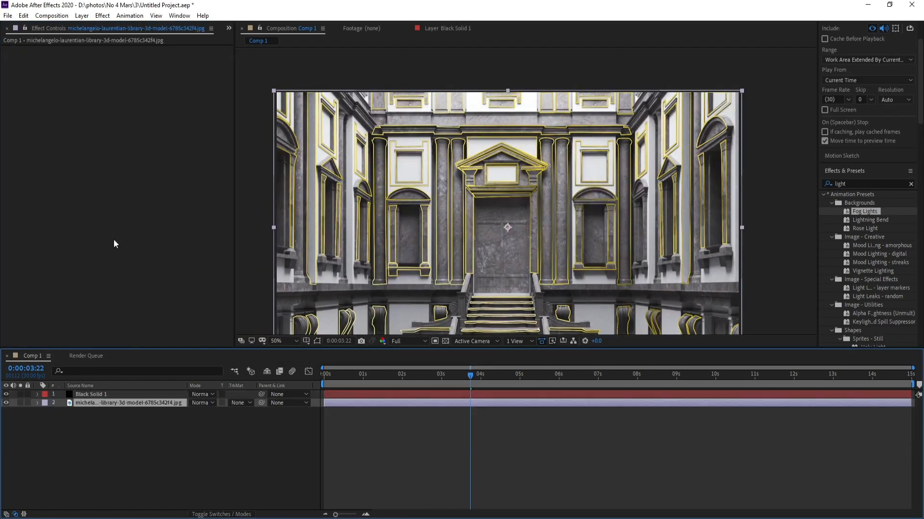
pyautogui.click(102, 15)
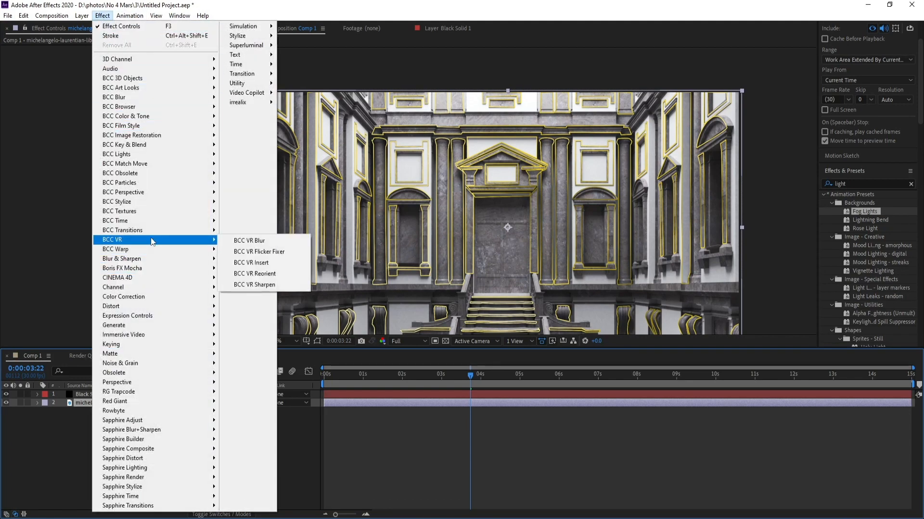
pyautogui.moveTo(164, 302)
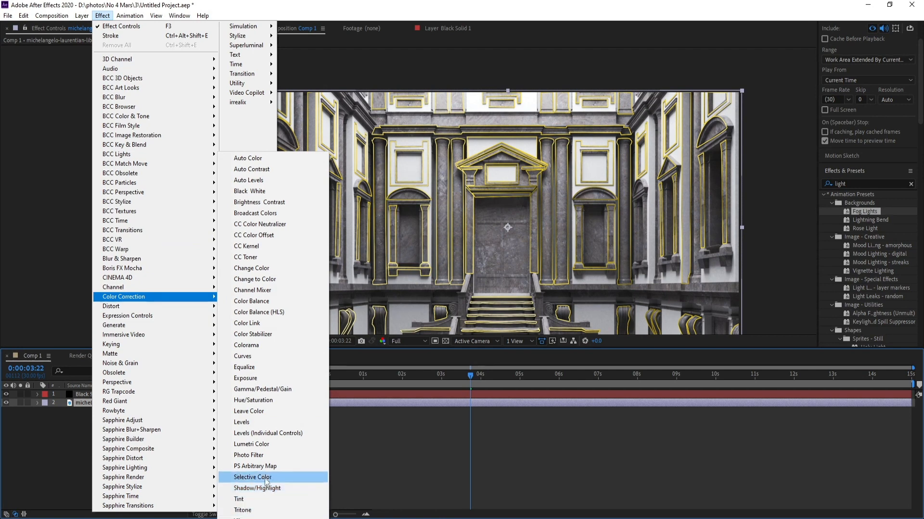
pyautogui.click(266, 423)
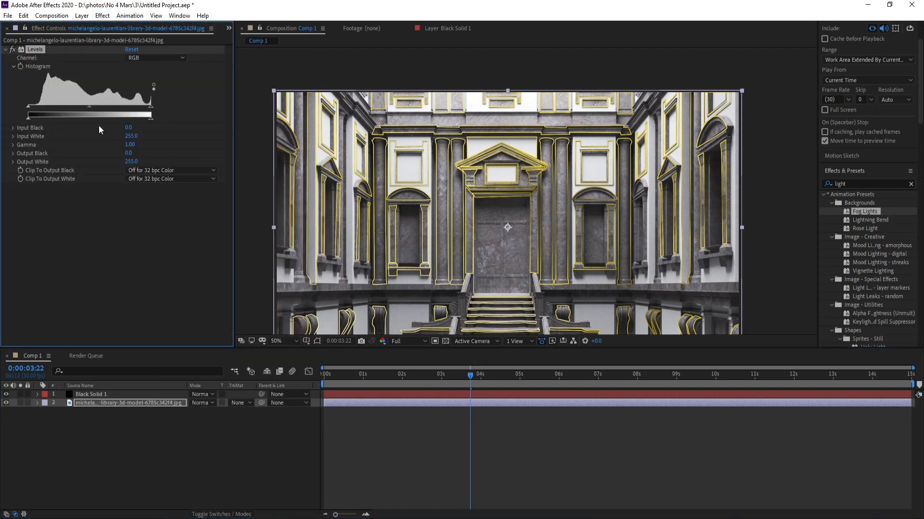
pyautogui.moveTo(149, 122); pyautogui.dragTo(83, 124)
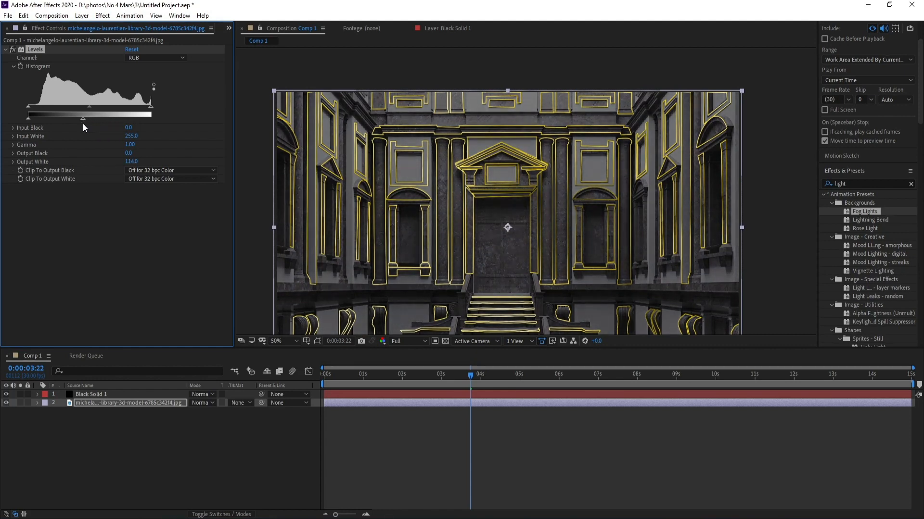
pyautogui.moveTo(29, 109); pyautogui.dragTo(74, 118)
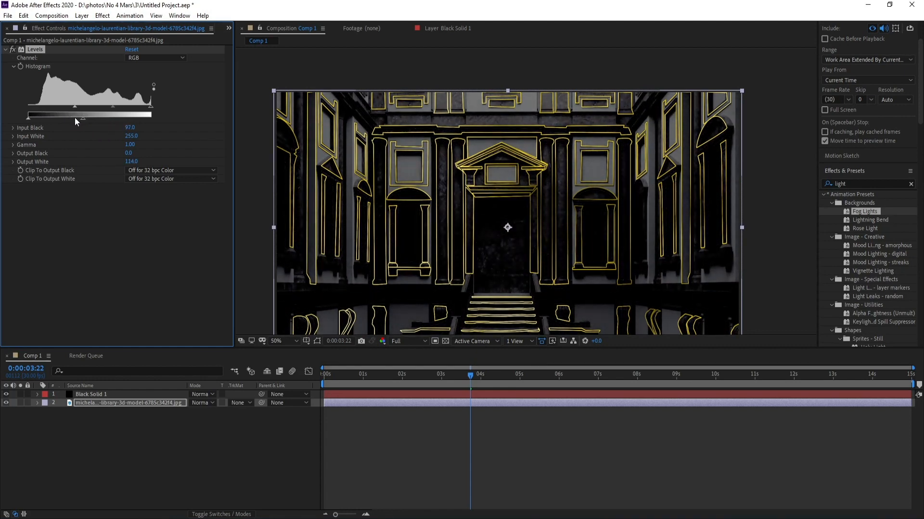
# Step: Lower the photo layer's opacity to 45% and preview the composition at 0:00:06:11
pyautogui.click(90, 405)
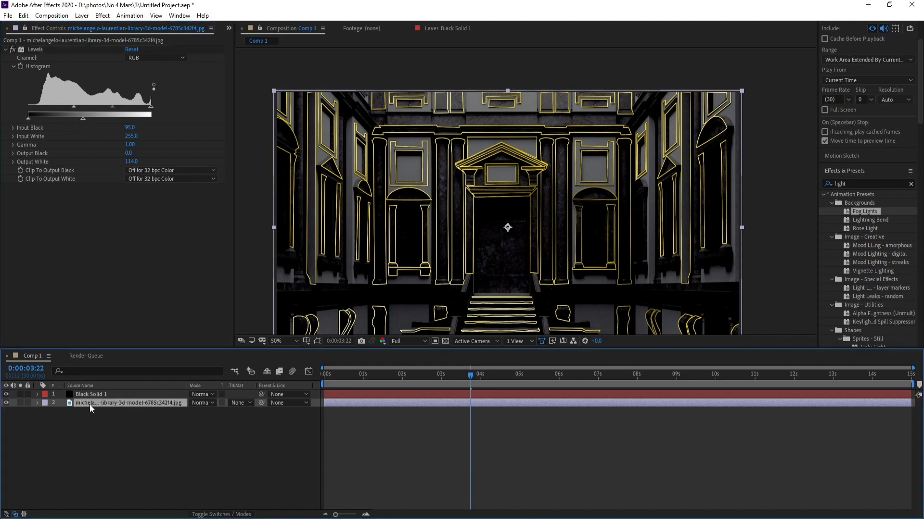
pyautogui.press('t')
pyautogui.moveTo(197, 414); pyautogui.dragTo(178, 419)
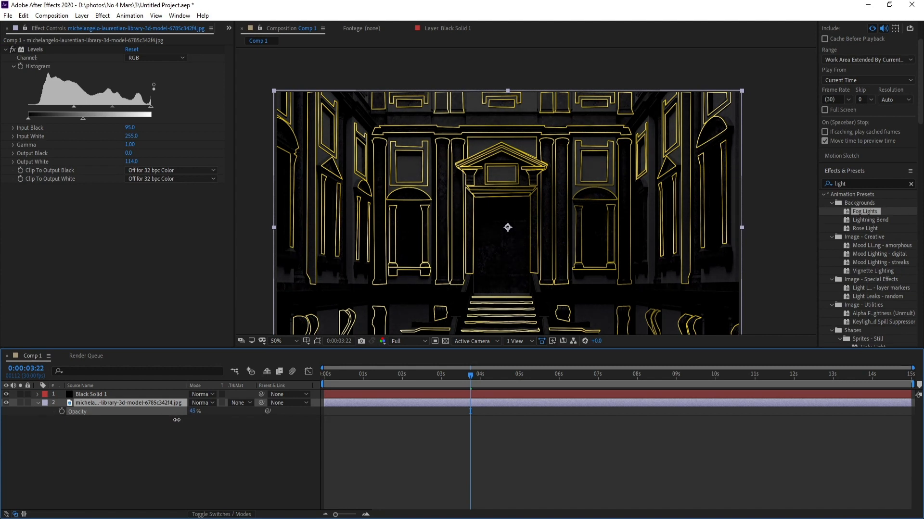
pyautogui.moveTo(176, 420); pyautogui.dragTo(177, 420)
pyautogui.moveTo(444, 377); pyautogui.dragTo(573, 386)
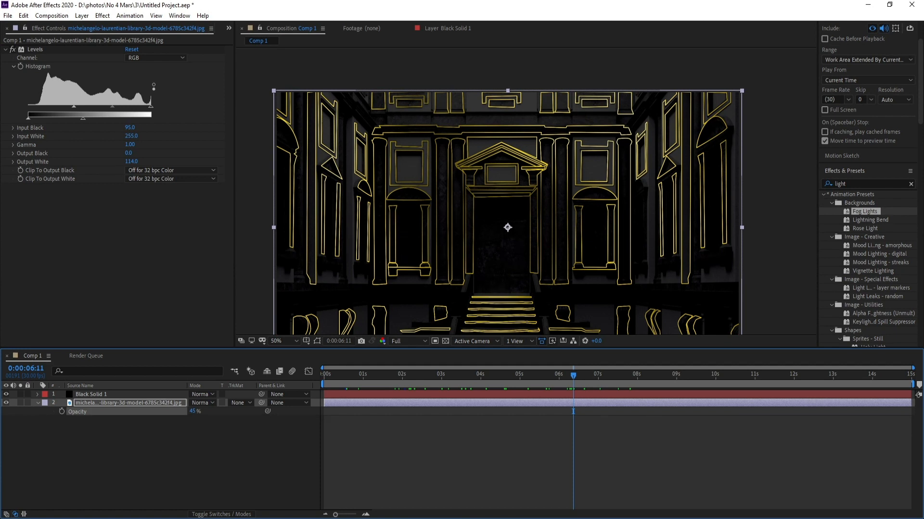
# Step: Apply the Fog Lights preset to the photo layer and set its Fractal Noise blending mode to Multiply
pyautogui.moveTo(869, 216); pyautogui.dragTo(413, 402)
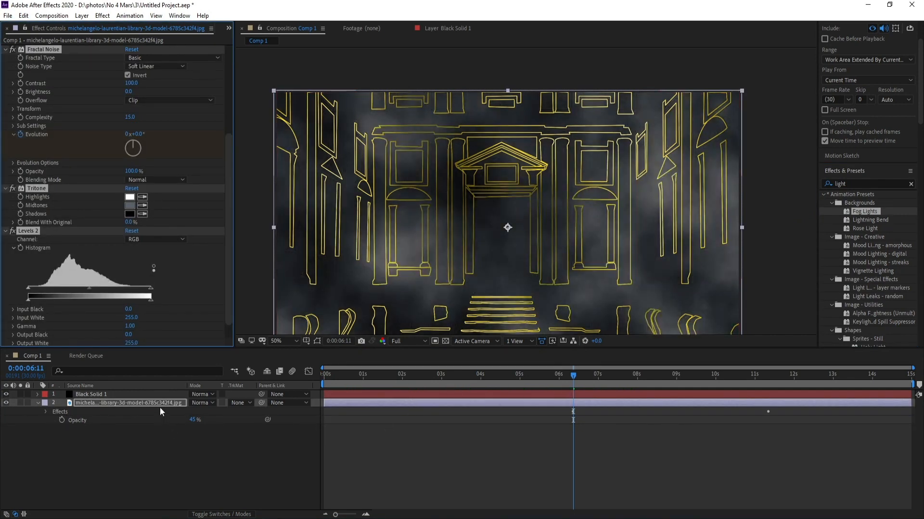
pyautogui.click(158, 180)
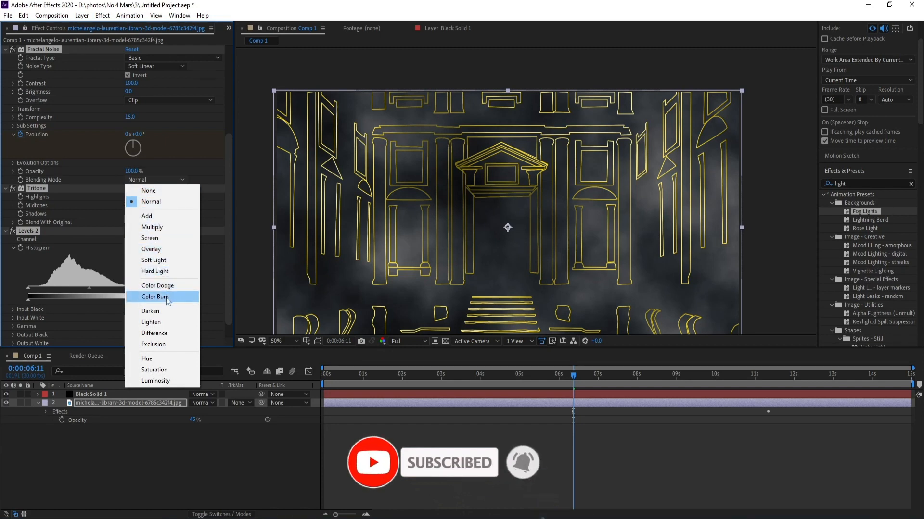
pyautogui.click(168, 226)
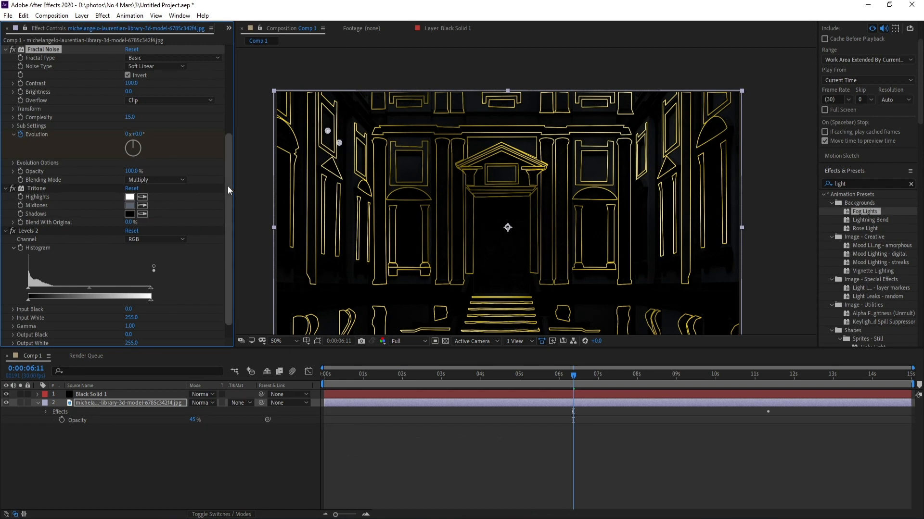
# Step: Turn off the Levels effect that darkens the photo layer and preview the composition at 0:00:04:01
pyautogui.moveTo(227, 185); pyautogui.dragTo(237, 80)
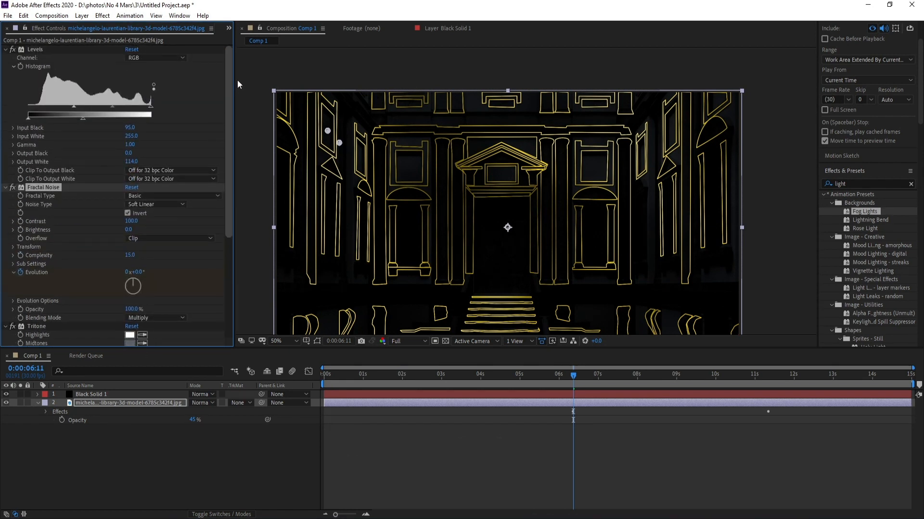
pyautogui.click(12, 50)
pyautogui.moveTo(584, 388); pyautogui.dragTo(483, 387)
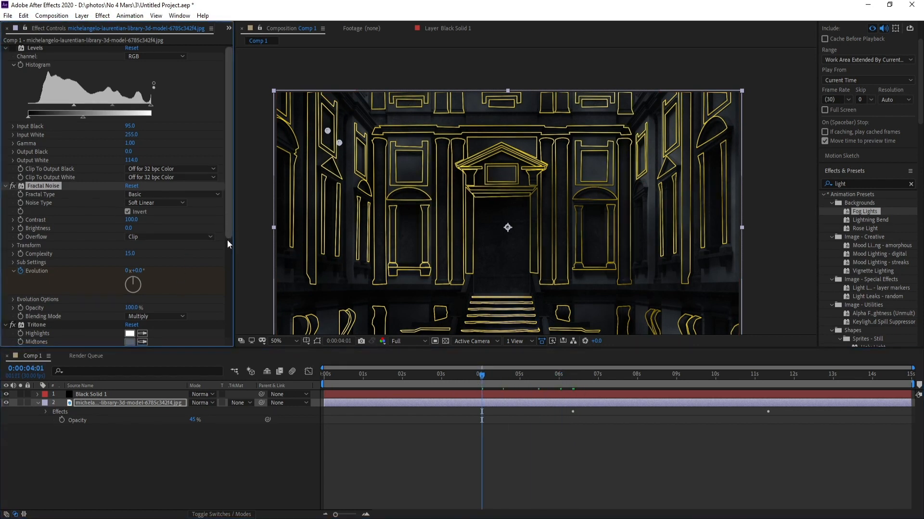
# Step: Set the Midtones color of the photo layer's Tritone effect to yellow D5CF2B
pyautogui.moveTo(228, 239); pyautogui.dragTo(227, 262)
pyautogui.click(130, 309)
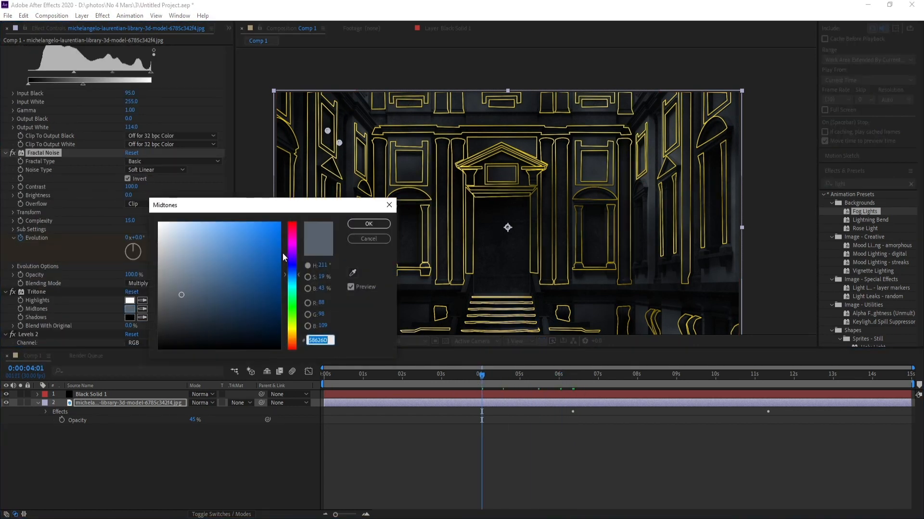
pyautogui.moveTo(292, 269); pyautogui.dragTo(292, 329)
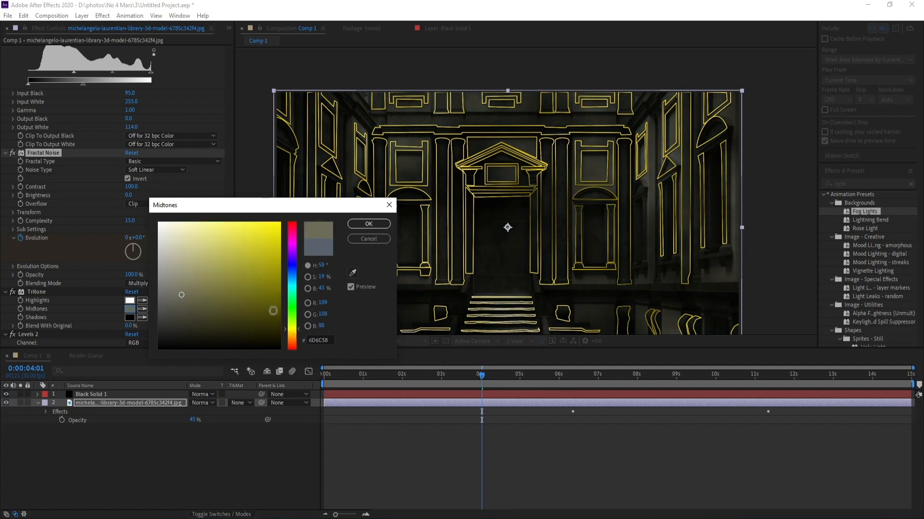
pyautogui.moveTo(262, 270)
pyautogui.mouseDown()
pyautogui.moveTo(239, 246)
pyautogui.moveTo(257, 243)
pyautogui.mouseUp()
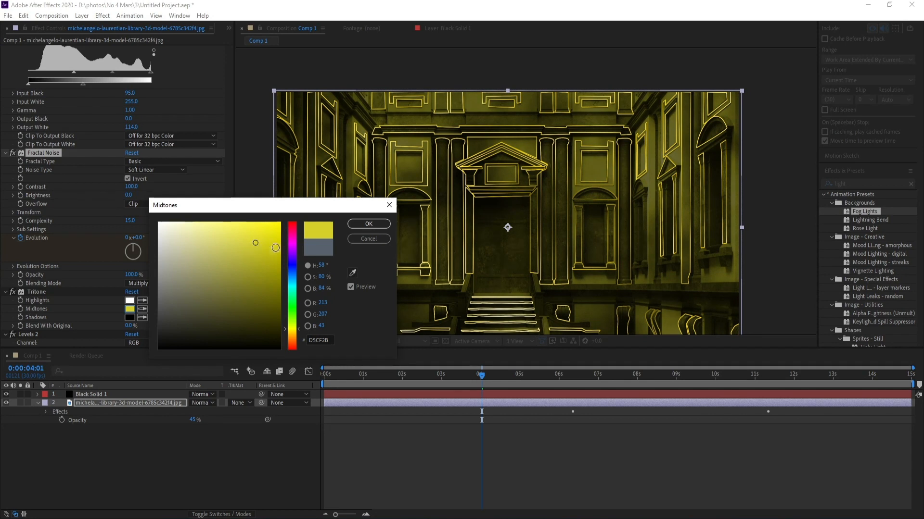
pyautogui.click(368, 224)
# Step: Spread the photo layer's Fractal Noise keyframes from the start of the composition to about 14.7 seconds
pyautogui.click(110, 403)
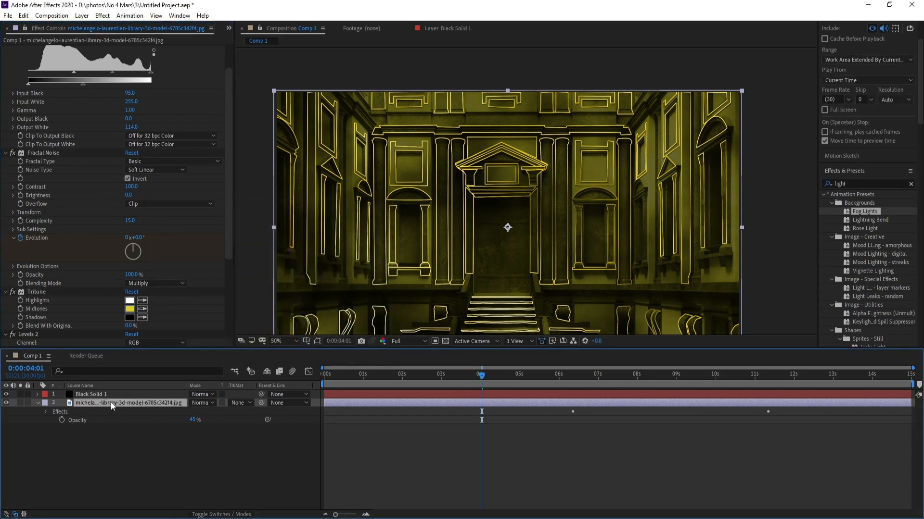
pyautogui.press('u')
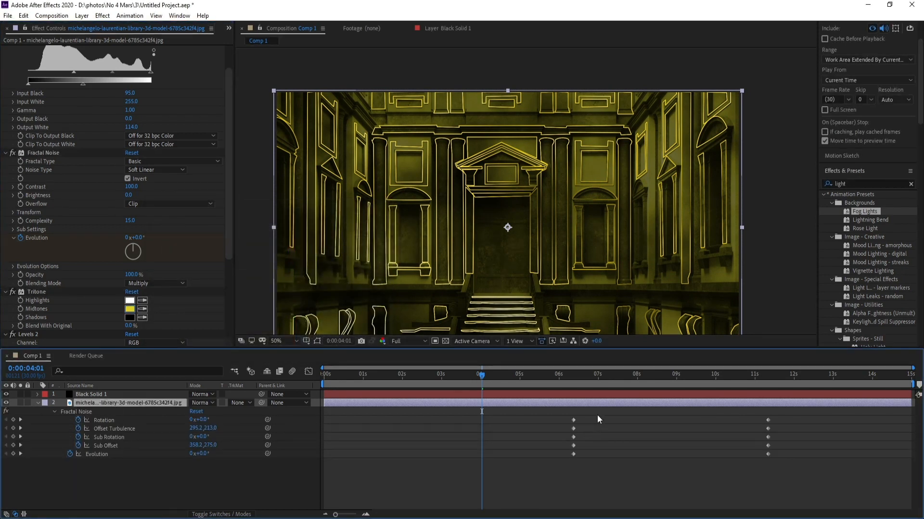
pyautogui.moveTo(598, 419); pyautogui.dragTo(325, 465)
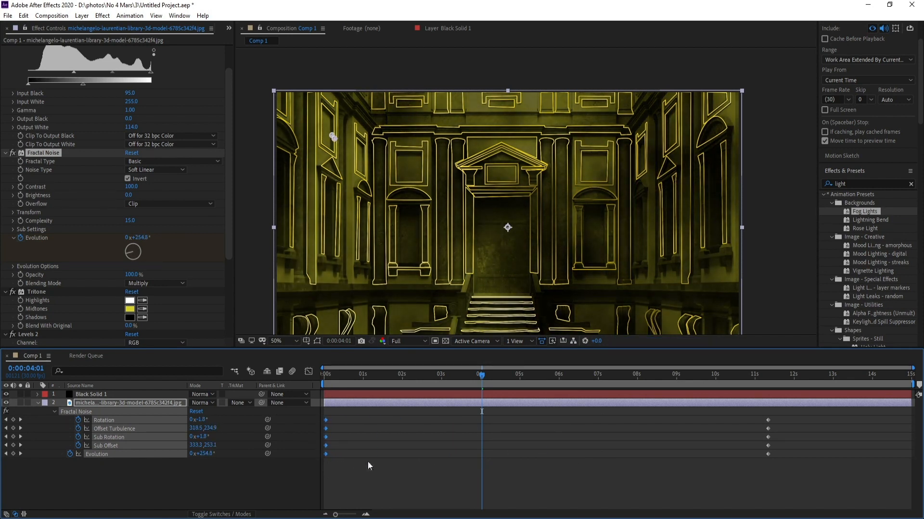
pyautogui.moveTo(782, 417); pyautogui.dragTo(899, 455)
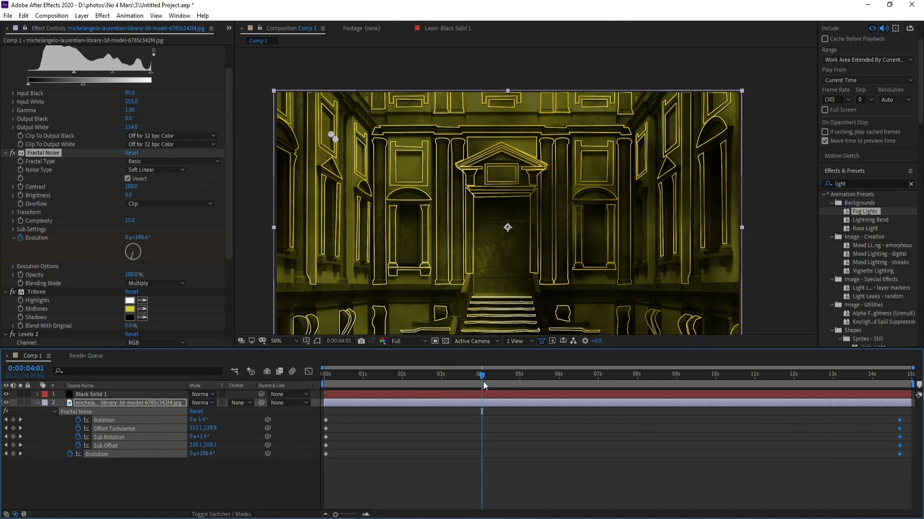
# Step: Return to the start of the composition and set the photo layer's Tritone Midtones color to magenta
pyautogui.moveTo(481, 375); pyautogui.dragTo(336, 394)
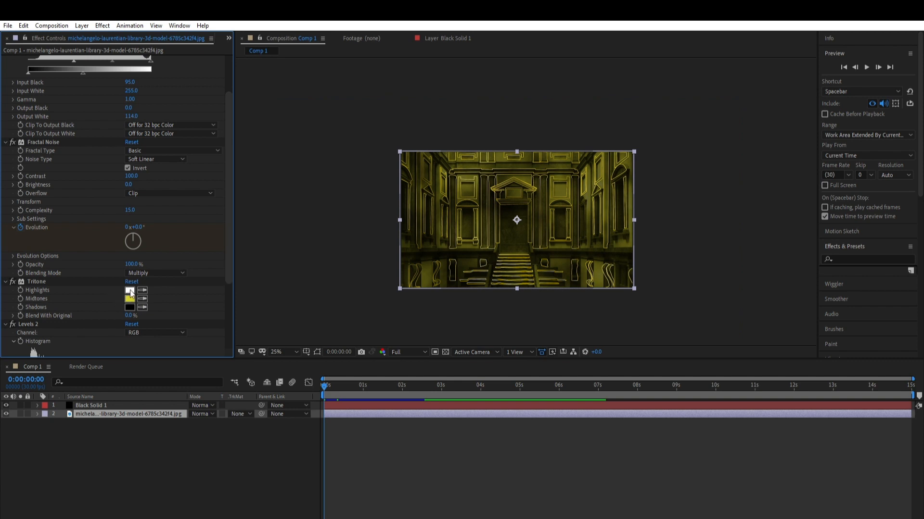
pyautogui.click(129, 291)
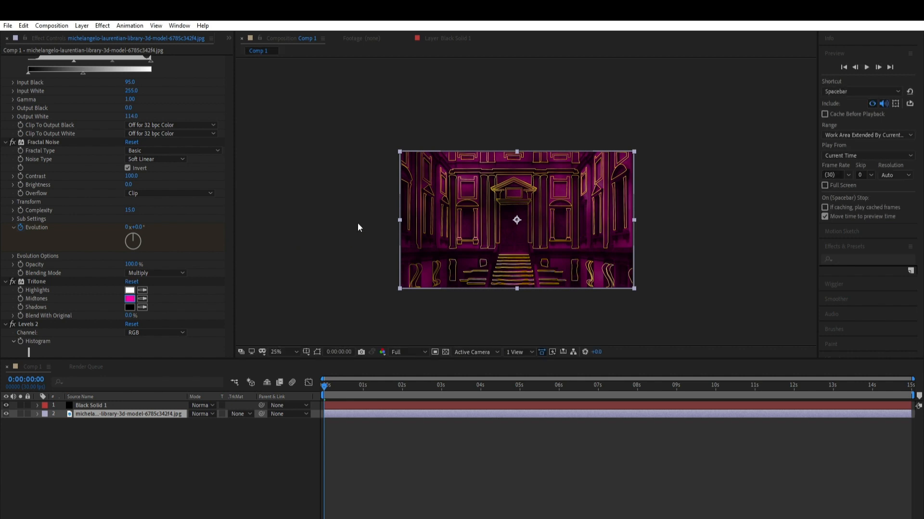
# Step: Try magenta as the Midtones color of the Tritone effect on the Black Solid 1 outline layer
pyautogui.click(91, 406)
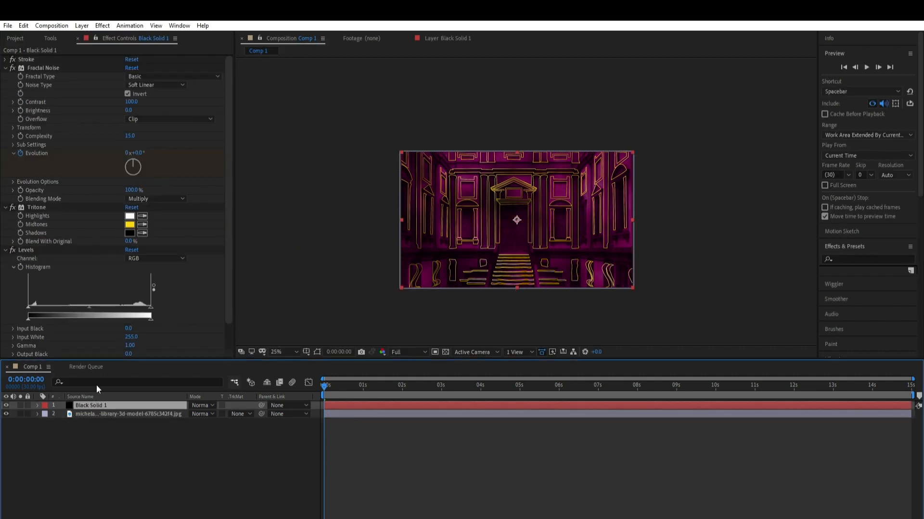
pyautogui.click(134, 215)
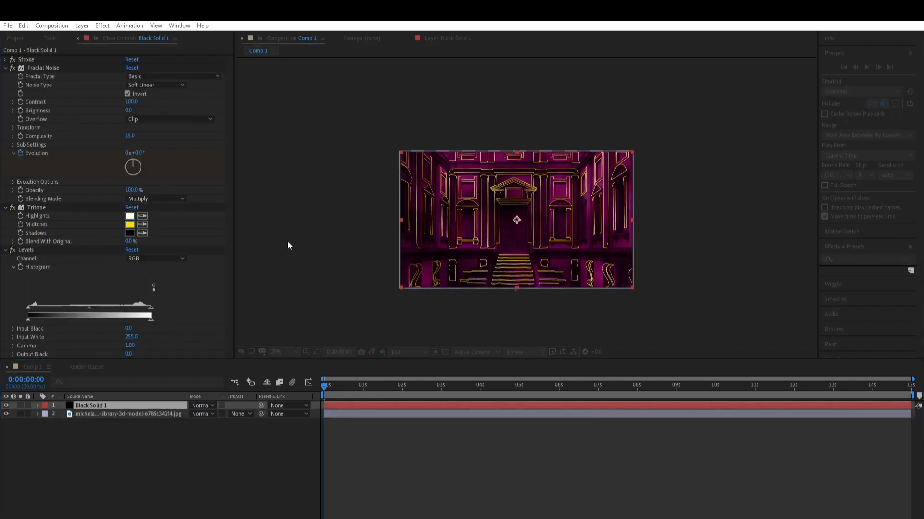
pyautogui.press('Return')
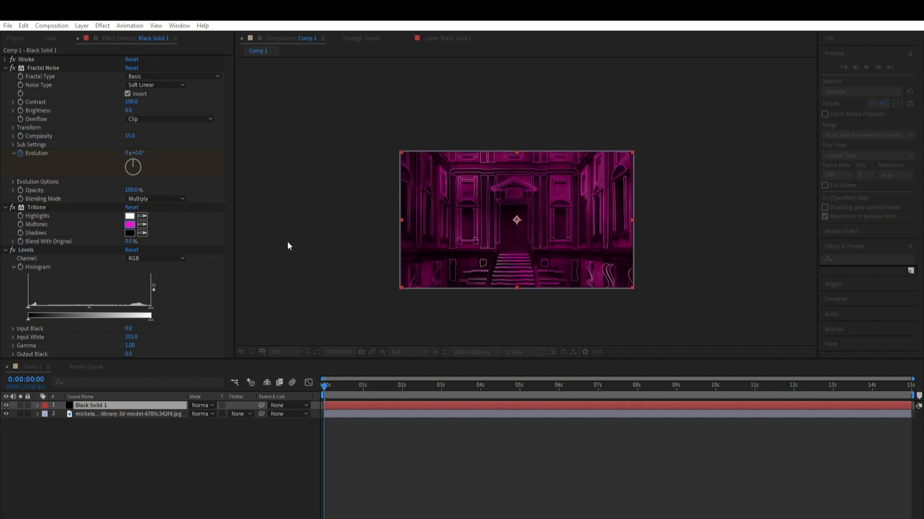
pyautogui.press('Return')
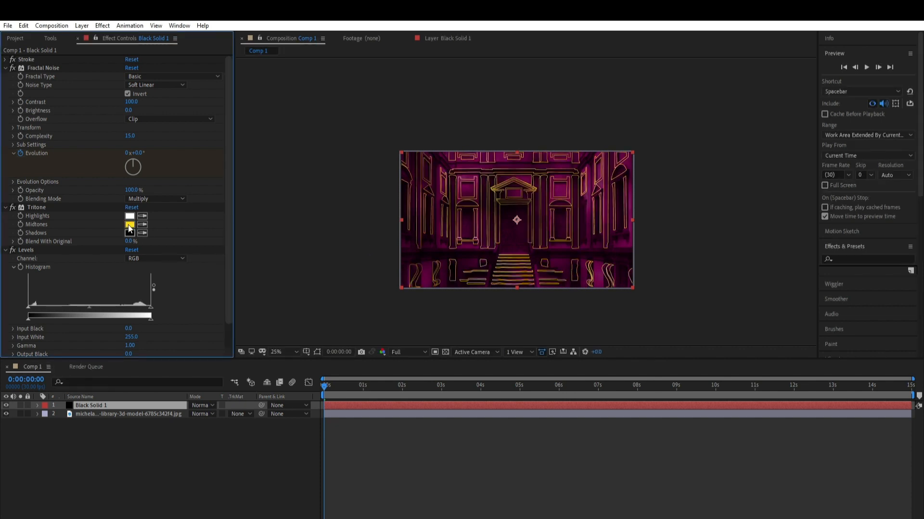
# Step: Set the outline layer's Tritone Highlights to magenta and Shadows to red, and preview the composition
pyautogui.press('.')
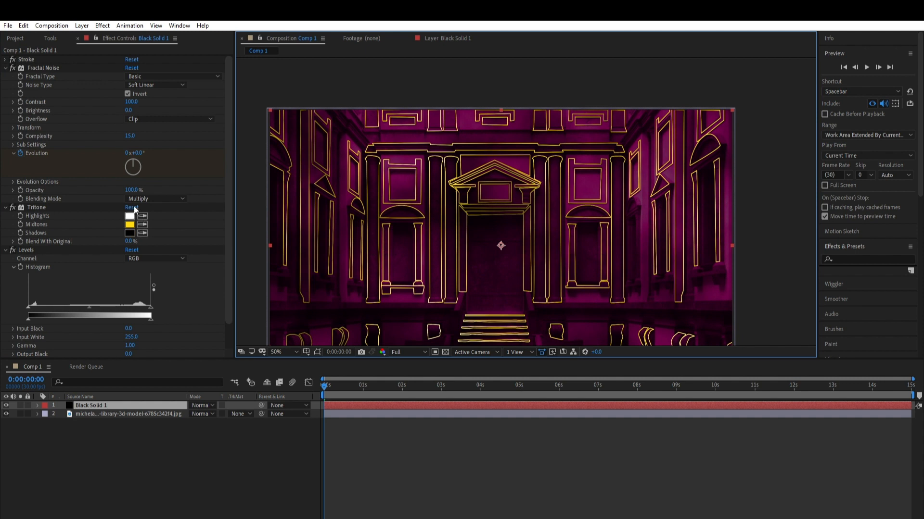
pyautogui.click(130, 215)
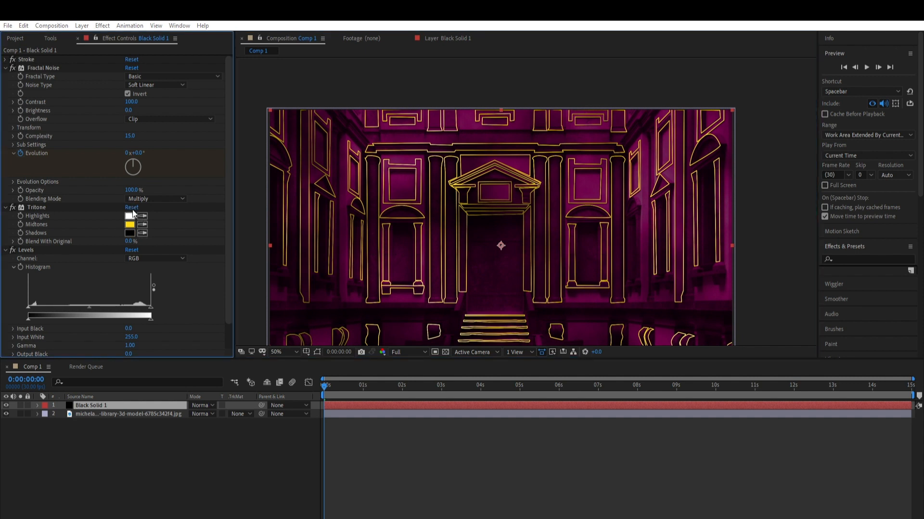
pyautogui.click(266, 243)
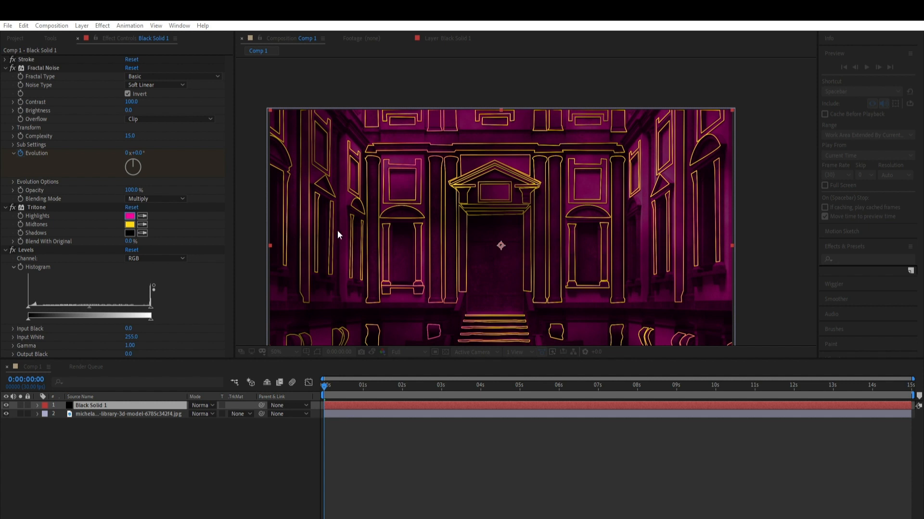
pyautogui.click(36, 207)
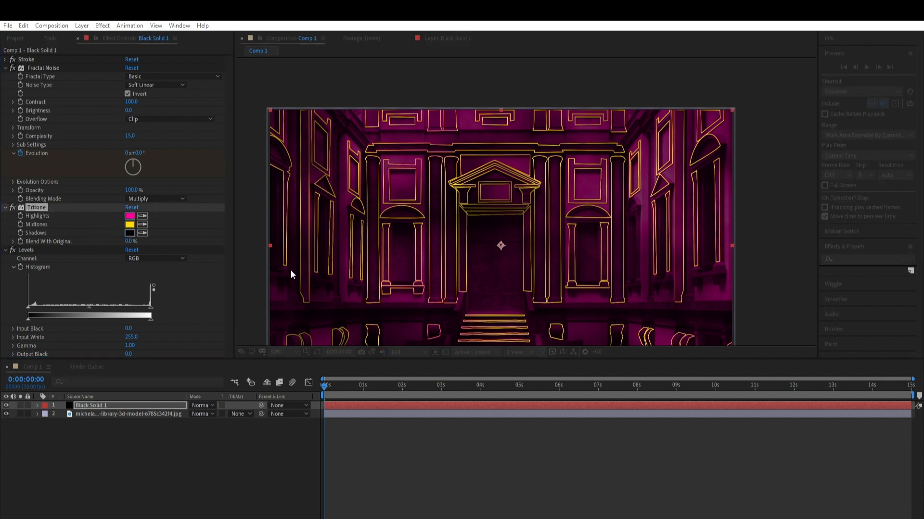
pyautogui.click(279, 235)
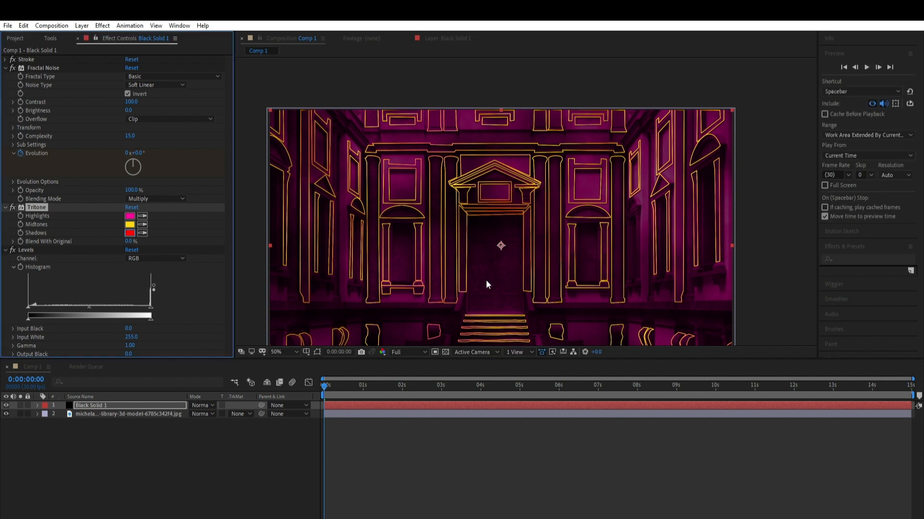
pyautogui.press(',')
pyautogui.click(351, 370)
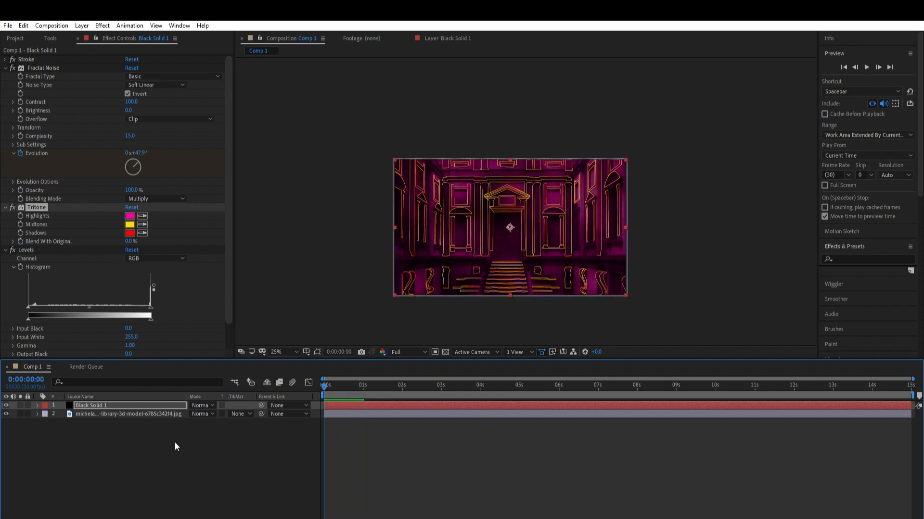
# Step: Turn off Stroke Sequentially in the Stroke effect of the Black Solid 1 layer
pyautogui.press('Return')
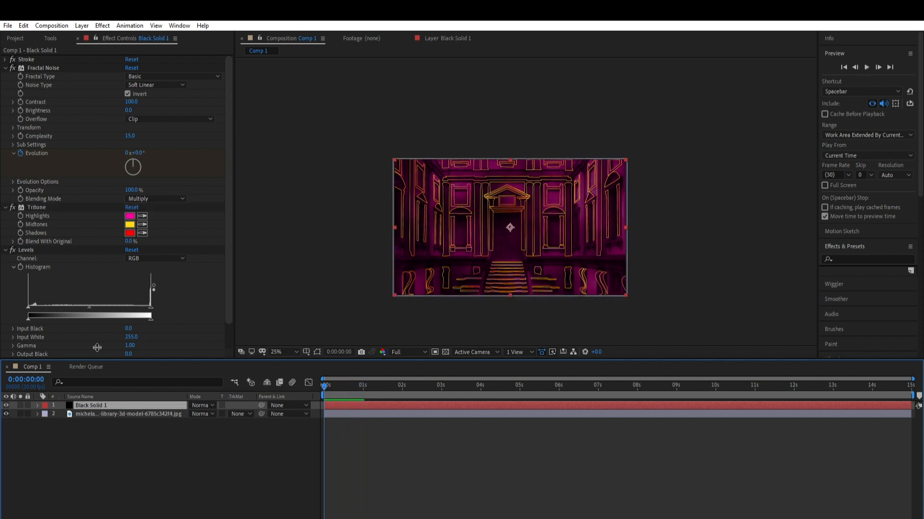
pyautogui.click(6, 68)
pyautogui.click(5, 59)
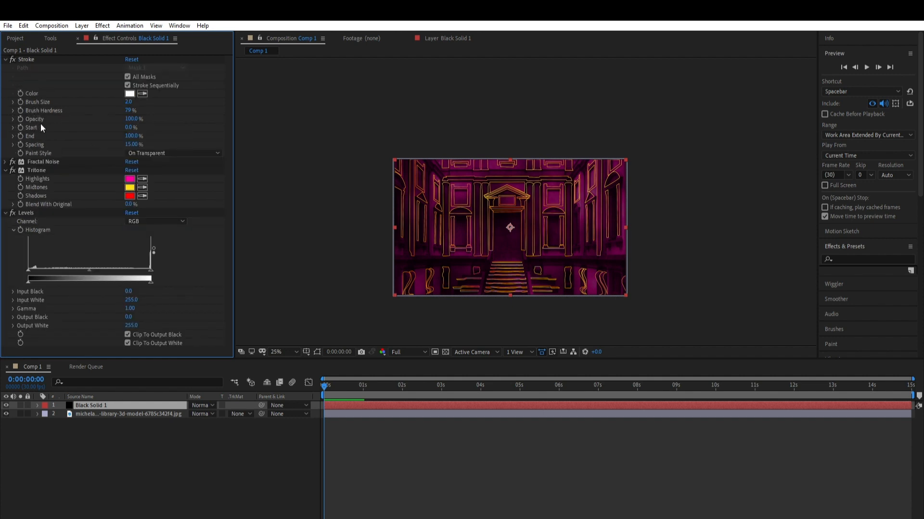
pyautogui.moveTo(129, 127)
pyautogui.mouseDown()
pyautogui.moveTo(193, 126)
pyautogui.moveTo(66, 111)
pyautogui.mouseUp()
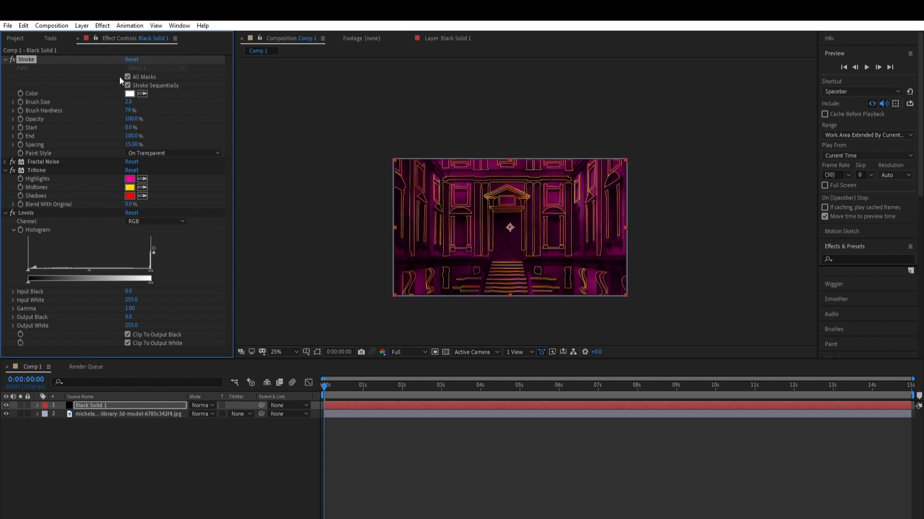
pyautogui.click(127, 85)
# Step: Keyframe the Stroke effect's Start from 100% at 0:00:00:00 to 0% at 0:00:00:10 and preview the animation
pyautogui.moveTo(129, 127)
pyautogui.mouseDown()
pyautogui.moveTo(151, 119)
pyautogui.moveTo(235, 130)
pyautogui.mouseUp()
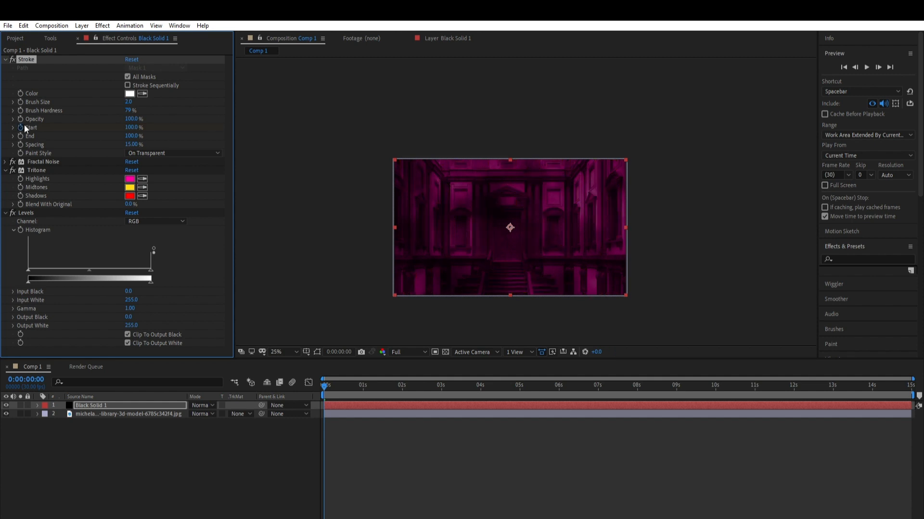
pyautogui.click(337, 379)
pyautogui.moveTo(137, 127); pyautogui.dragTo(81, 121)
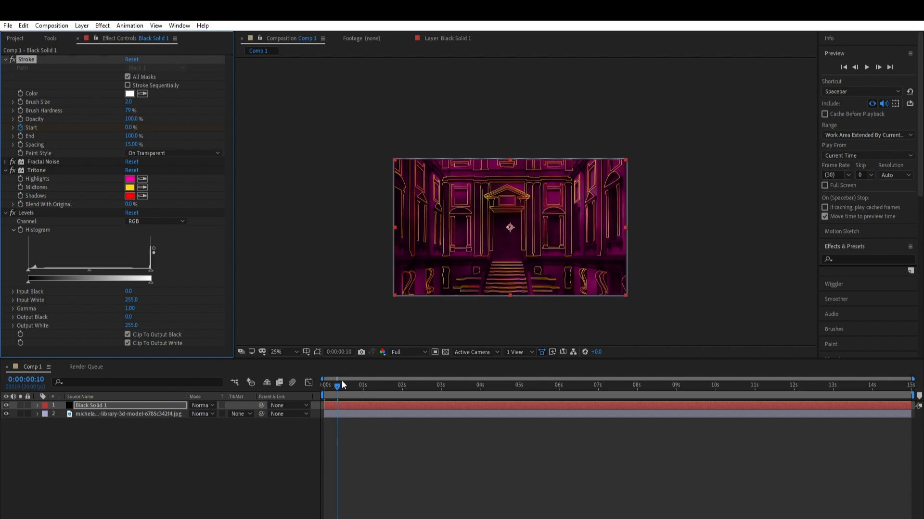
pyautogui.press('space')
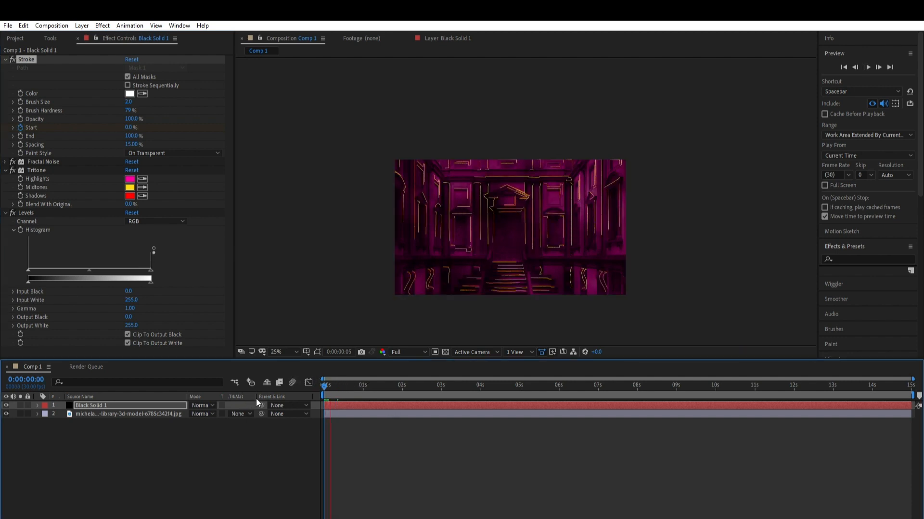
pyautogui.press('space')
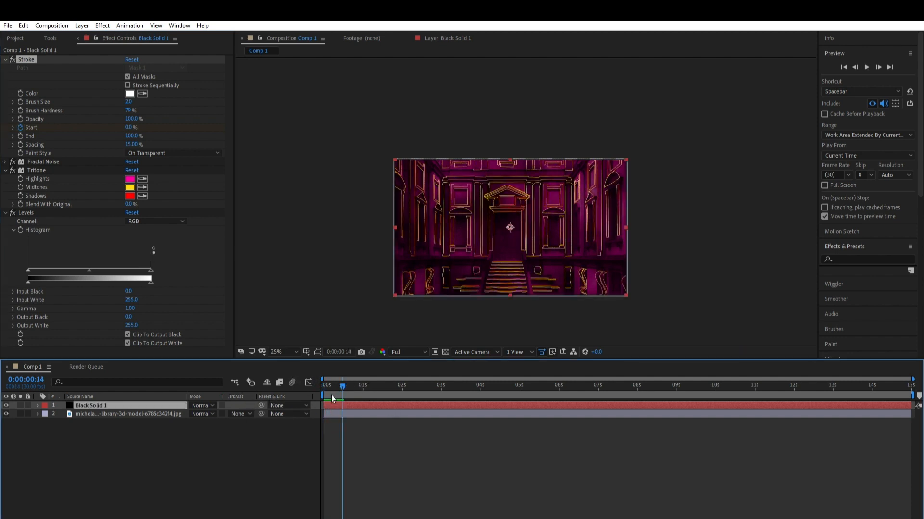
# Step: Move the second Stroke Start keyframe to about 2 seconds and preview the animation from the beginning
pyautogui.press('u')
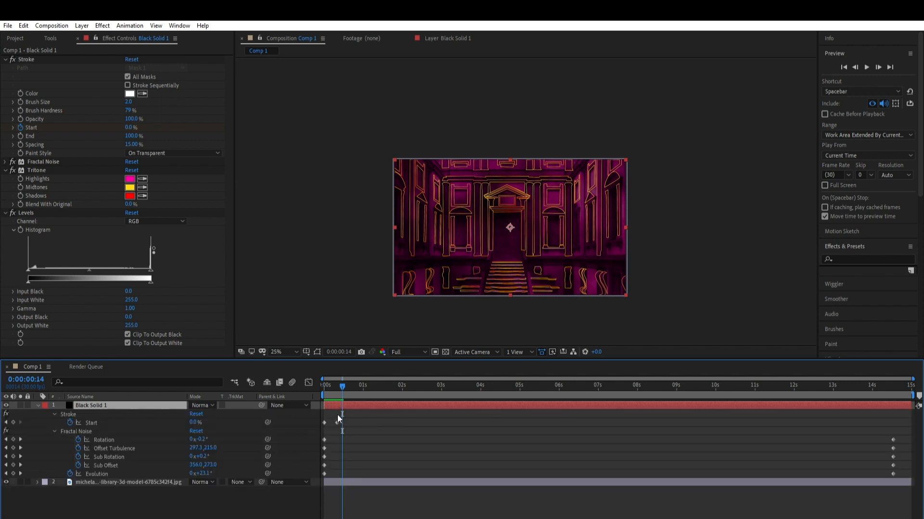
pyautogui.moveTo(337, 422); pyautogui.dragTo(402, 415)
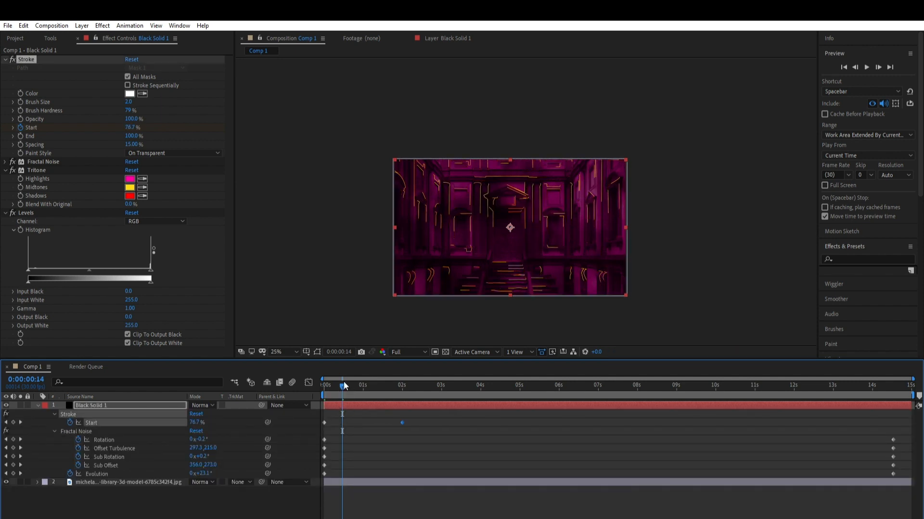
pyautogui.moveTo(343, 385); pyautogui.dragTo(324, 385)
pyautogui.press('u')
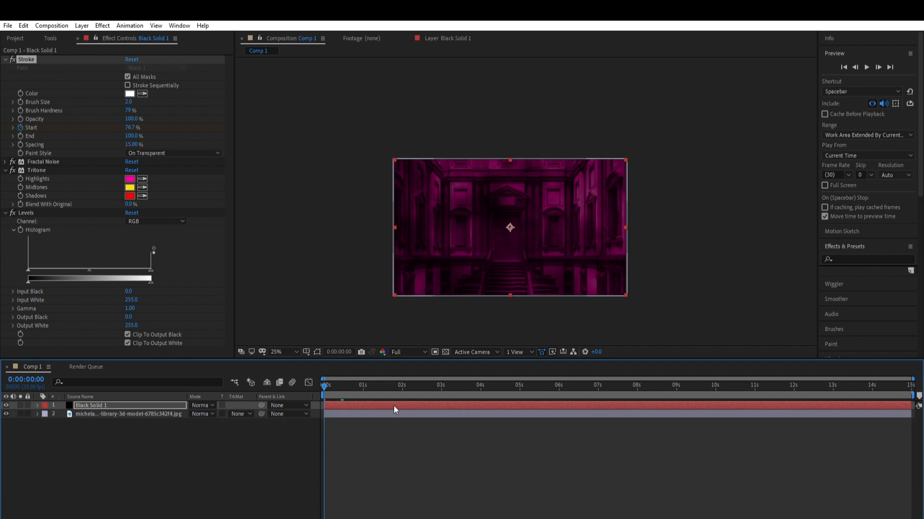
pyautogui.press('space')
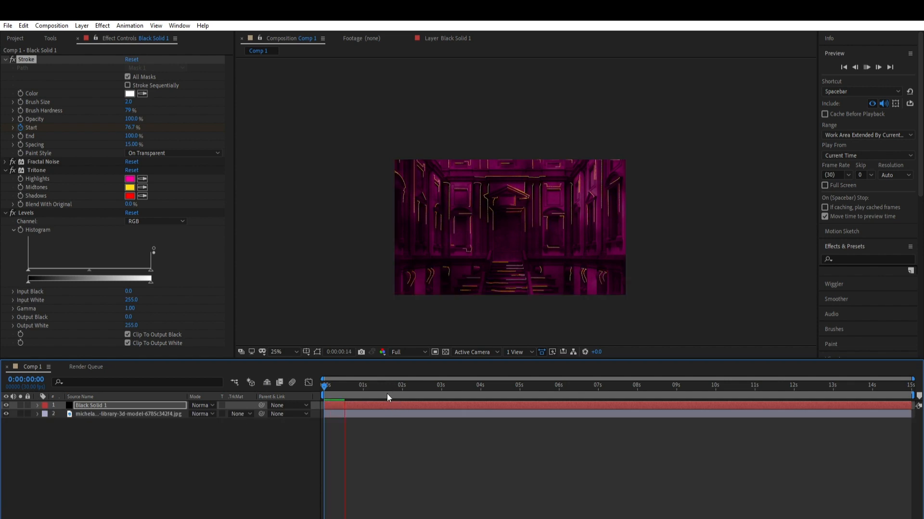